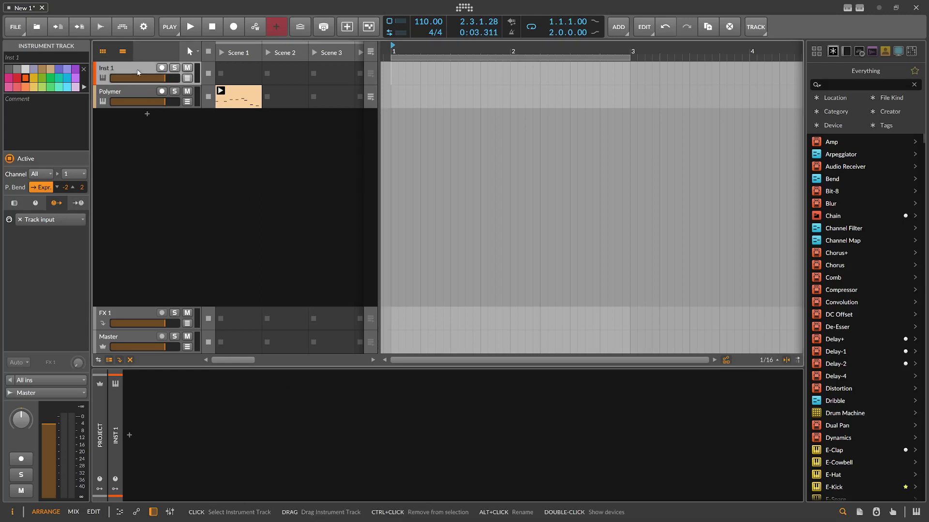
# Audition the Polymer track's clip briefly
pyautogui.click(126, 93)
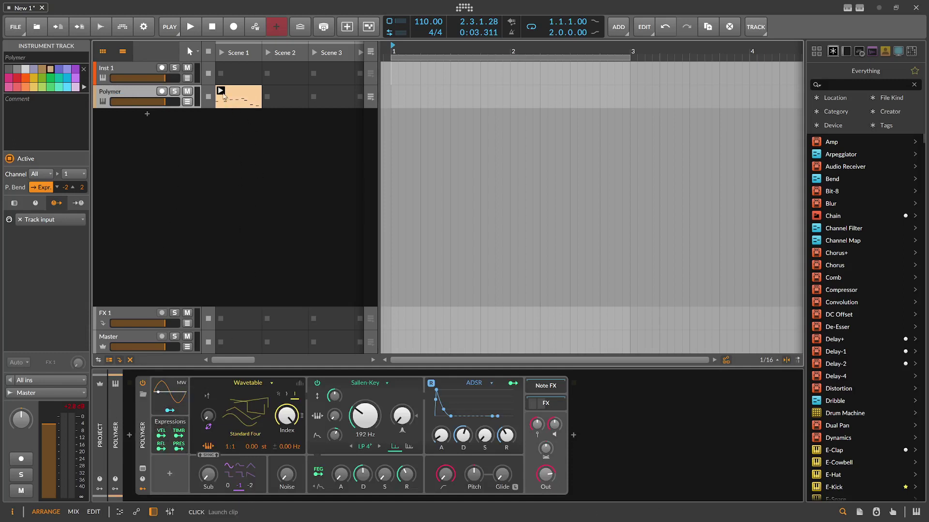
pyautogui.click(221, 91)
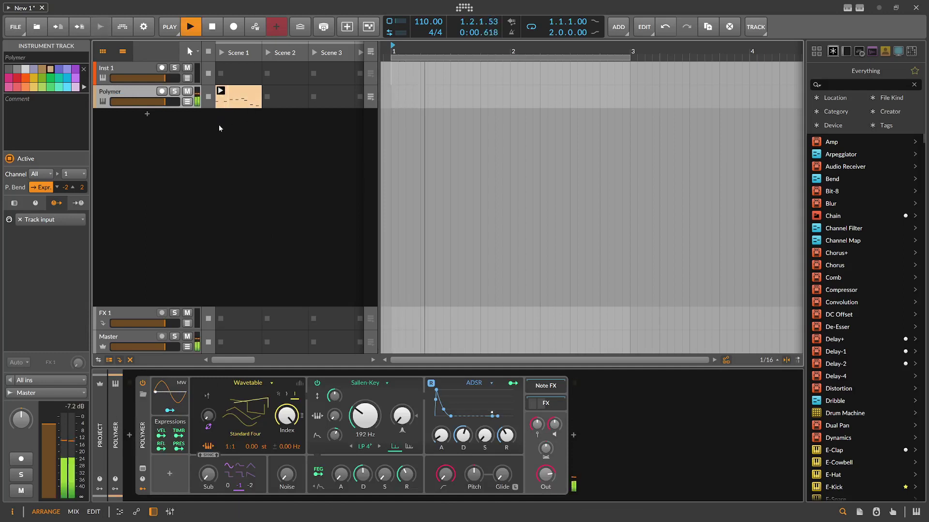
pyautogui.press('space')
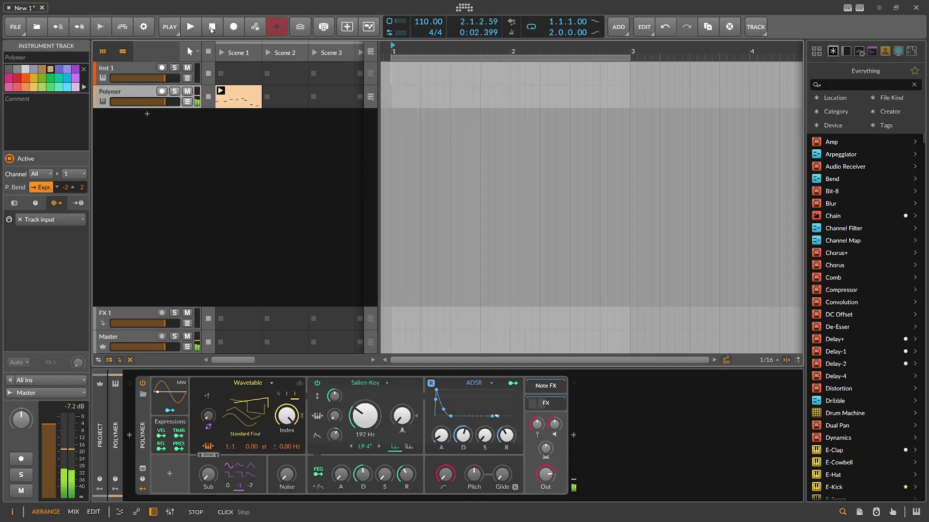
# Load Poly Grid onto the empty Inst 1 track and bring up its patch editor
pyautogui.click(111, 70)
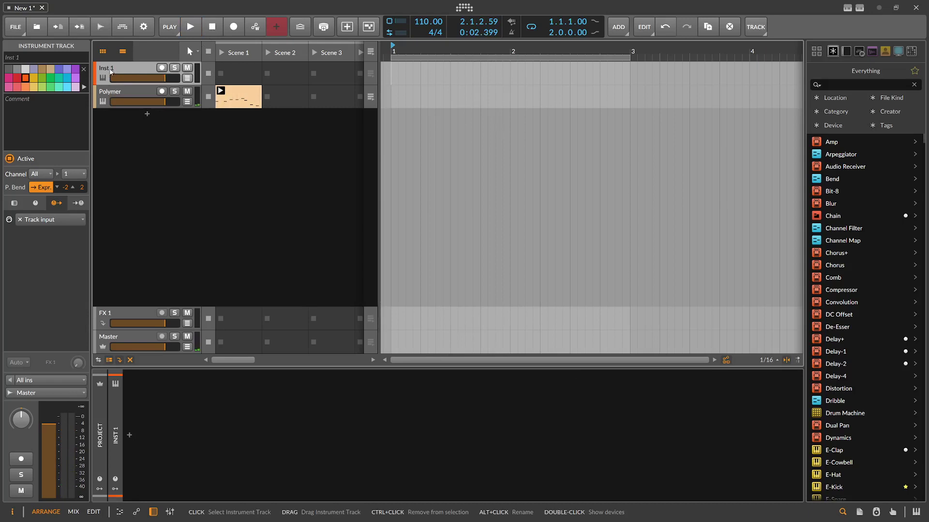
pyautogui.click(129, 435)
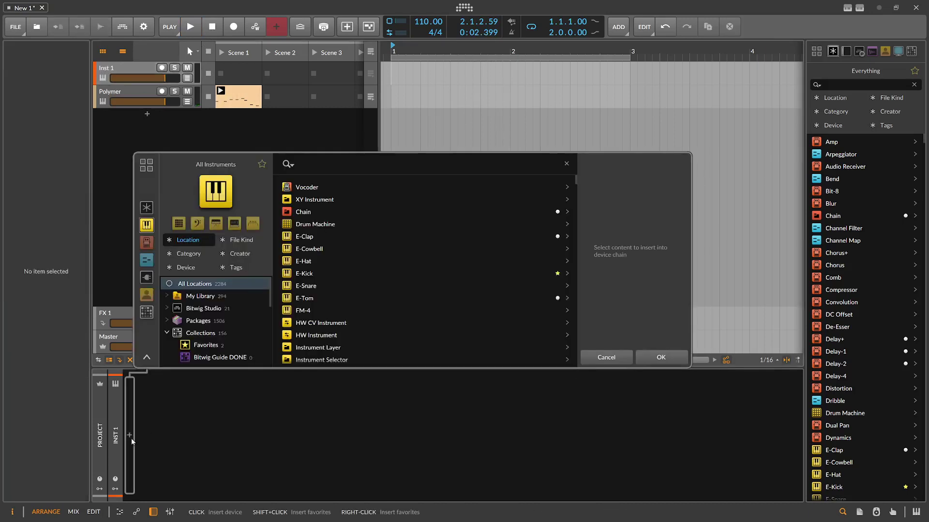
pyautogui.write('poly')
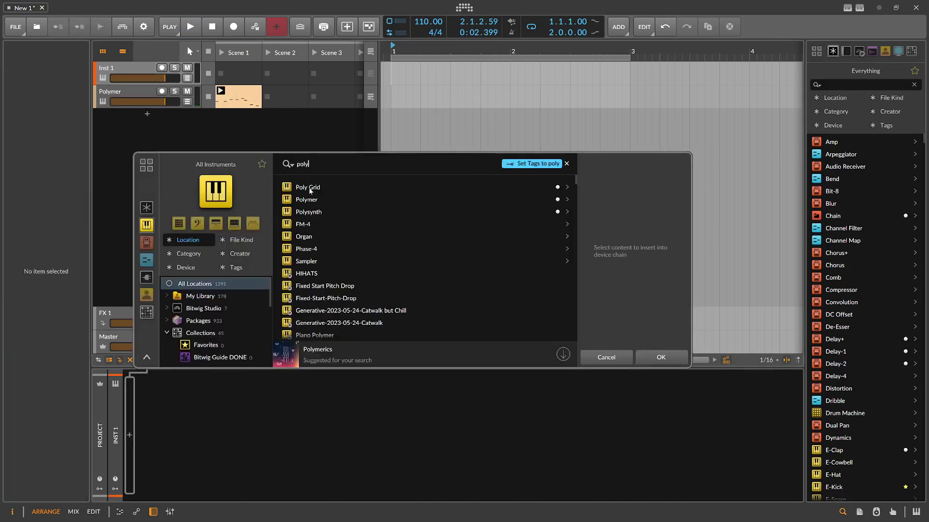
pyautogui.doubleClick(312, 188)
pyautogui.click(193, 437)
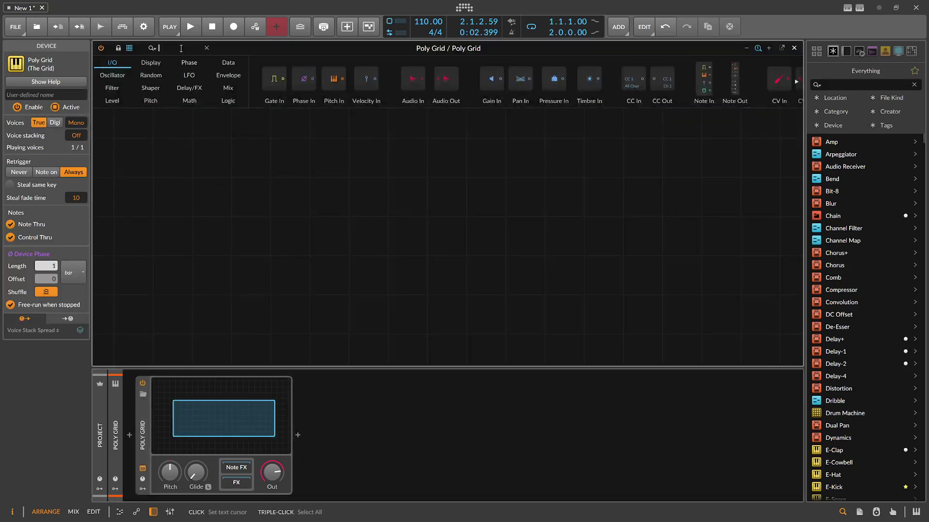
# Add a Steps module and a Sine oscillator, cabling Steps into the Sine's Phase In
pyautogui.click(181, 48)
pyautogui.write('step')
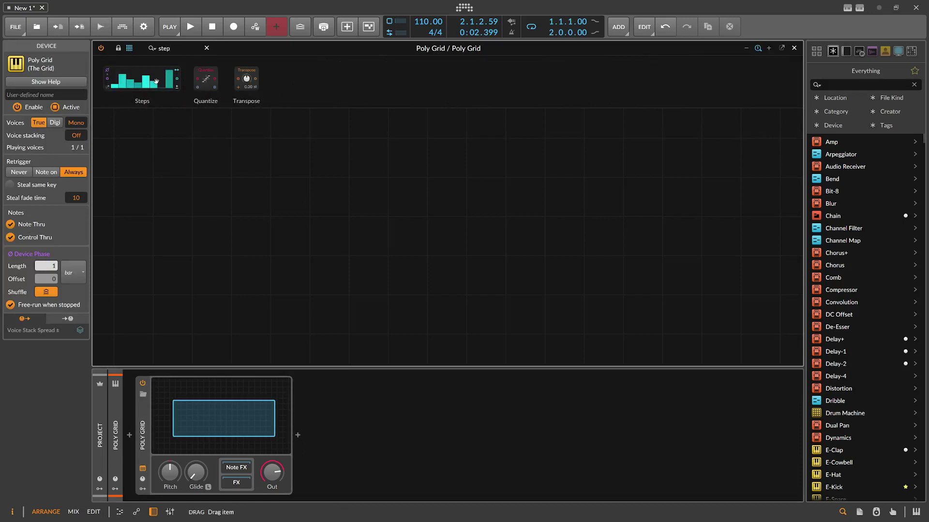
pyautogui.moveTo(156, 81); pyautogui.dragTo(350, 246)
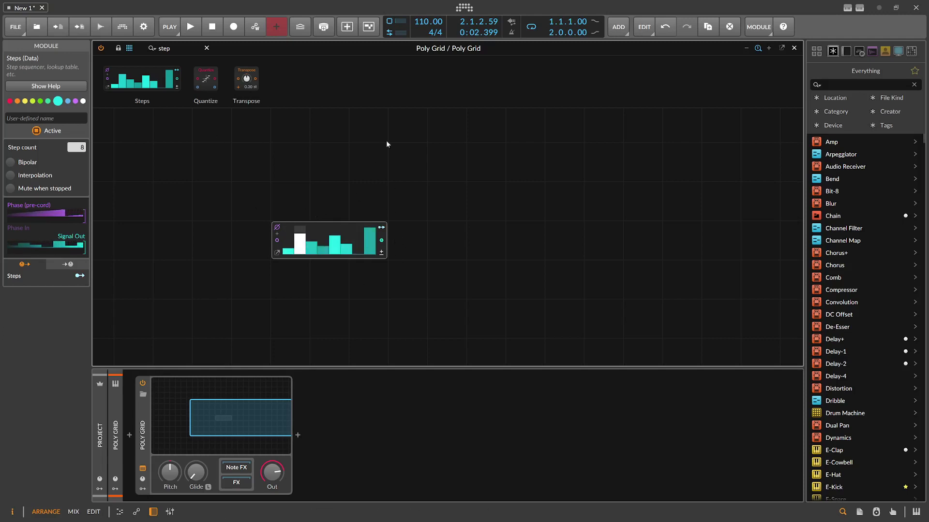
pyautogui.click(110, 48)
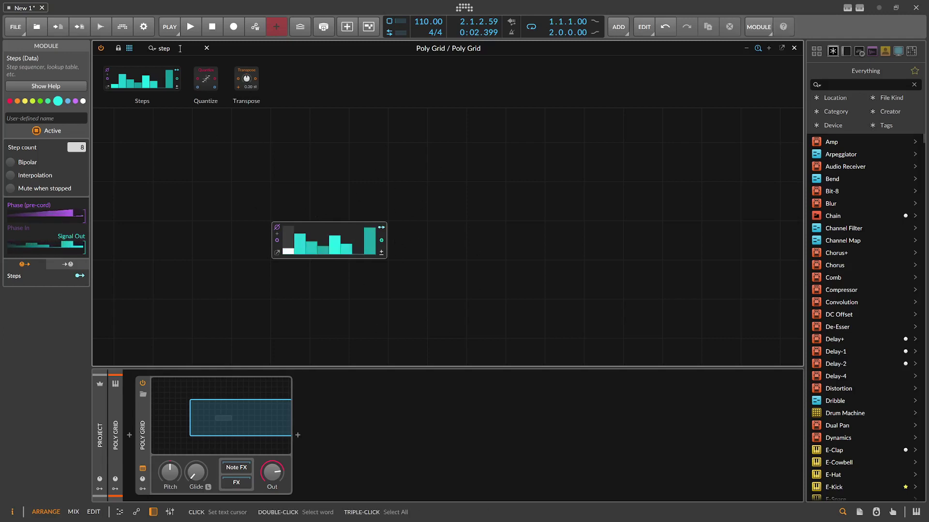
pyautogui.write('sin')
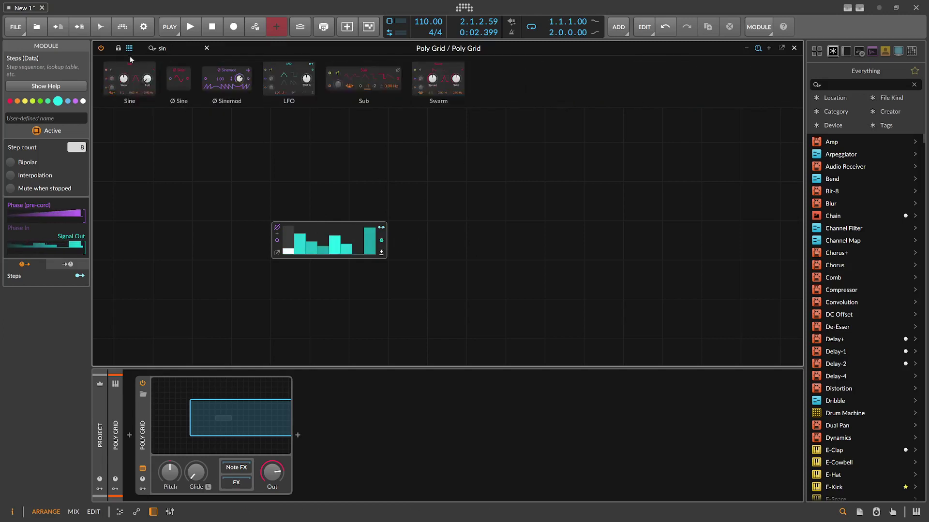
pyautogui.press('Return')
pyautogui.moveTo(382, 243); pyautogui.dragTo(433, 184)
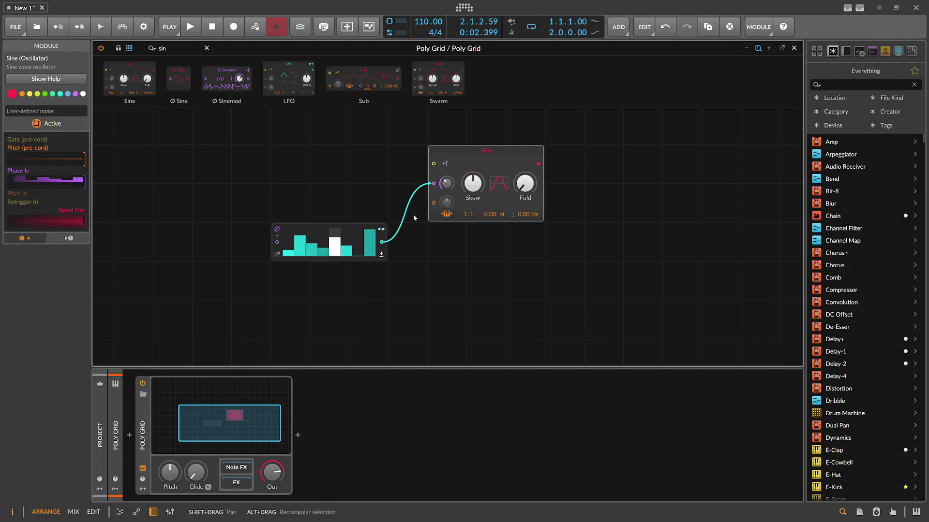
pyautogui.click(794, 48)
pyautogui.click(138, 96)
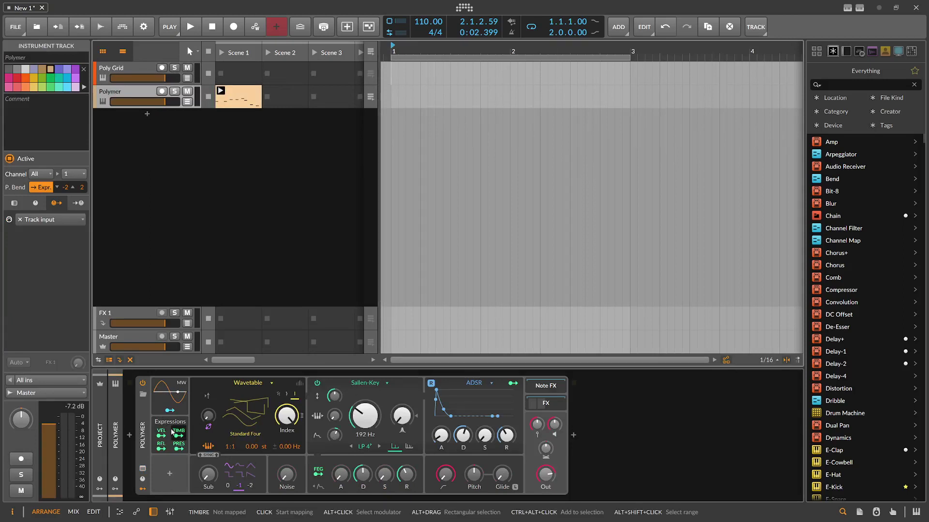
pyautogui.click(136, 73)
pyautogui.click(257, 382)
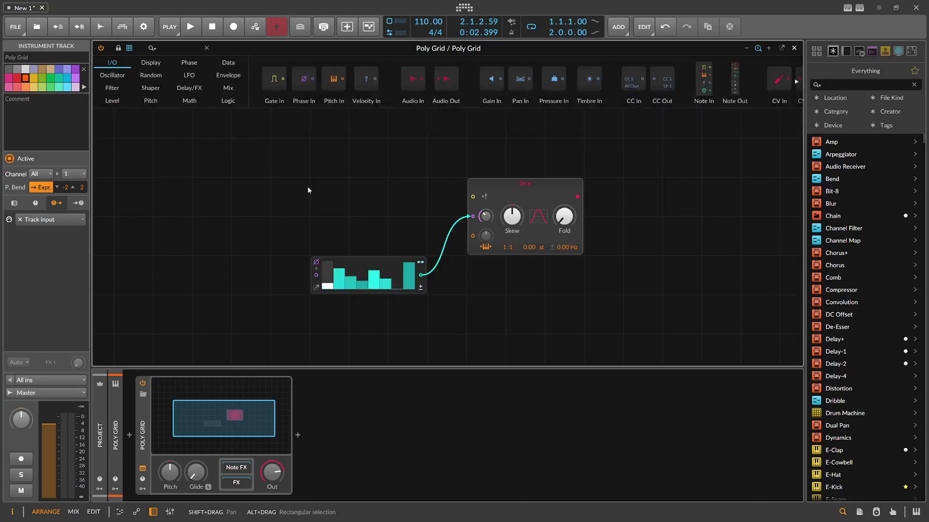
pyautogui.click(173, 44)
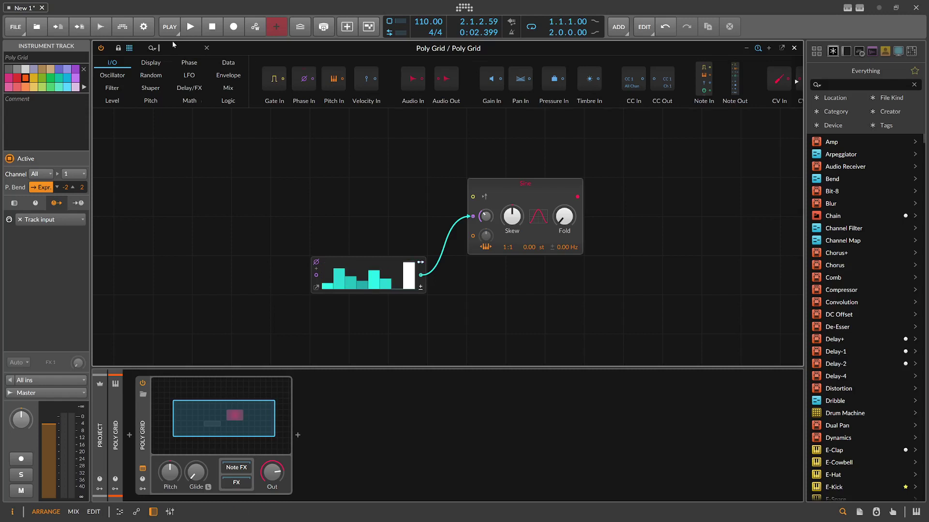
pyautogui.write('out')
pyautogui.moveTo(137, 77); pyautogui.dragTo(564, 315)
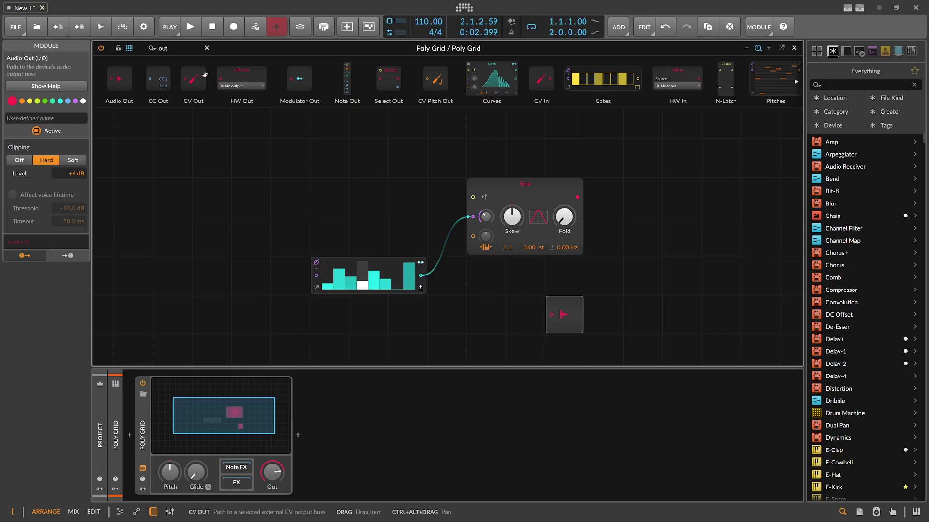
pyautogui.moveTo(241, 80); pyautogui.dragTo(631, 289)
pyautogui.click(661, 287)
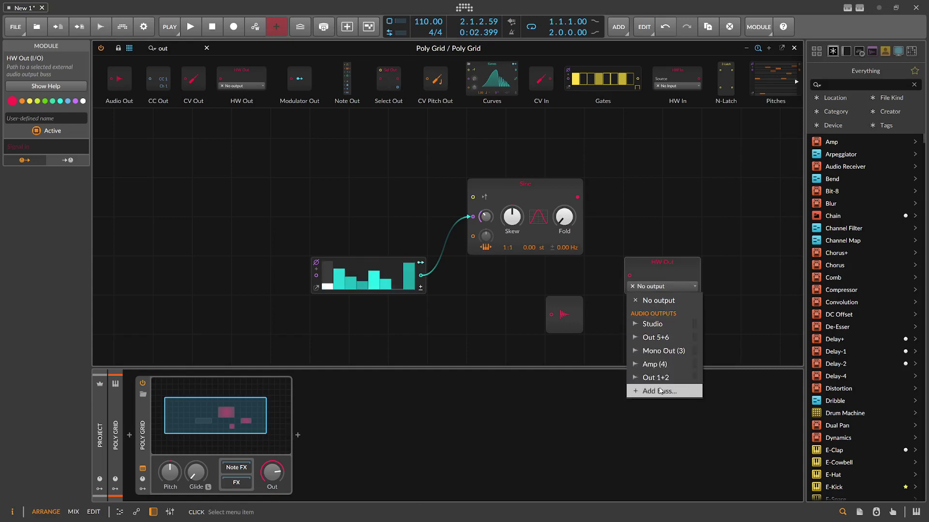
pyautogui.click(648, 301)
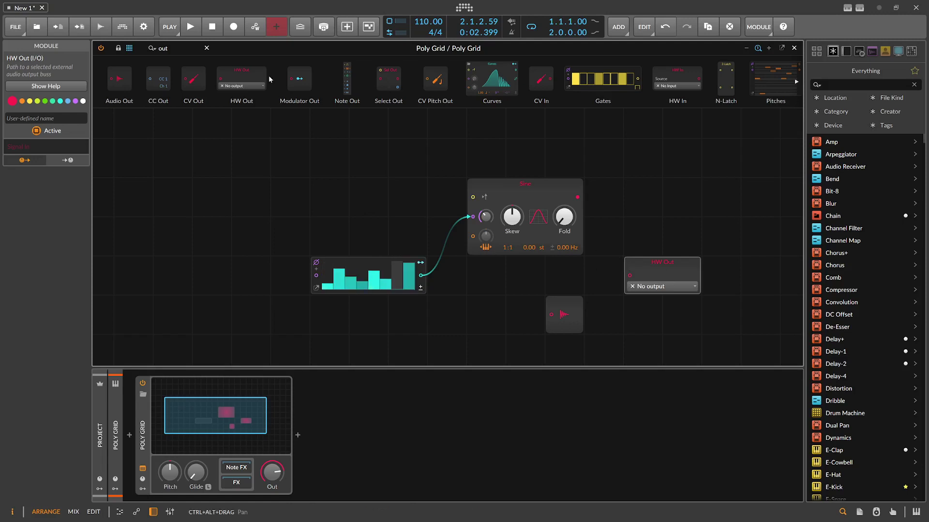
pyautogui.moveTo(193, 80); pyautogui.dragTo(678, 214)
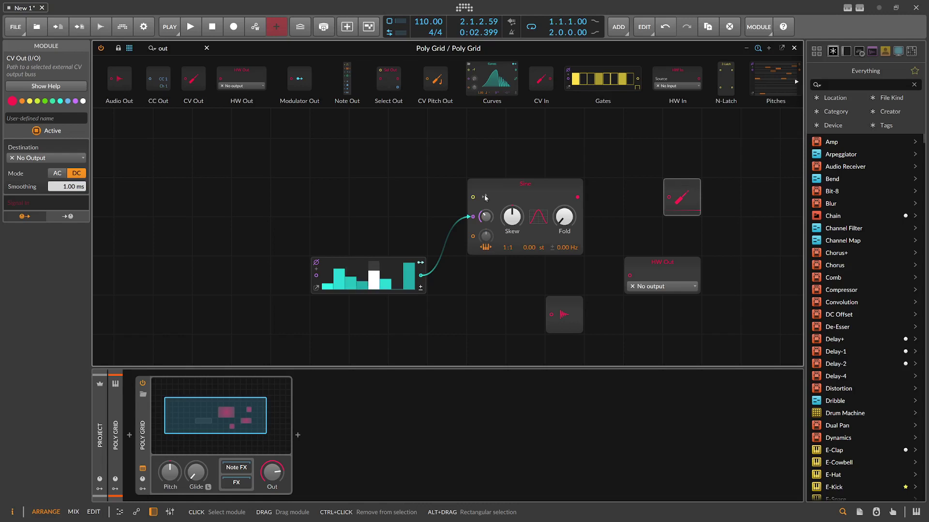
pyautogui.click(48, 158)
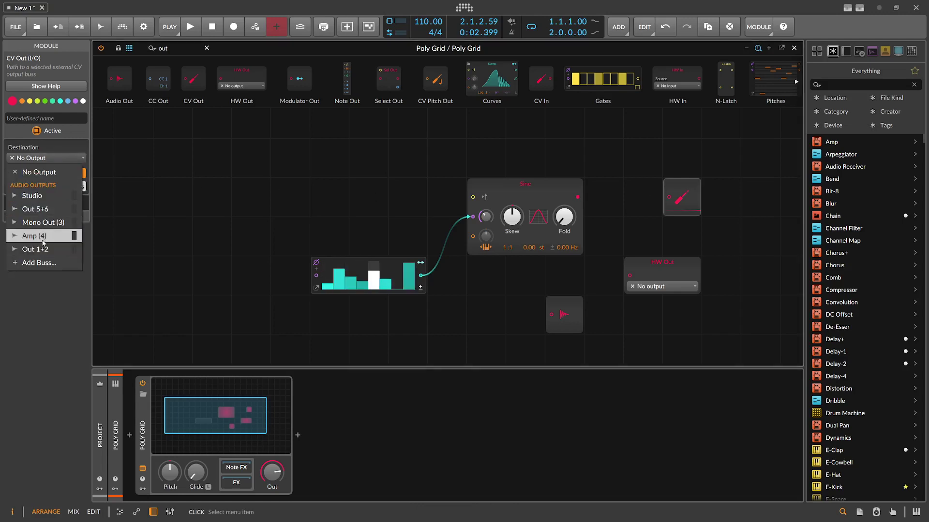
pyautogui.click(183, 102)
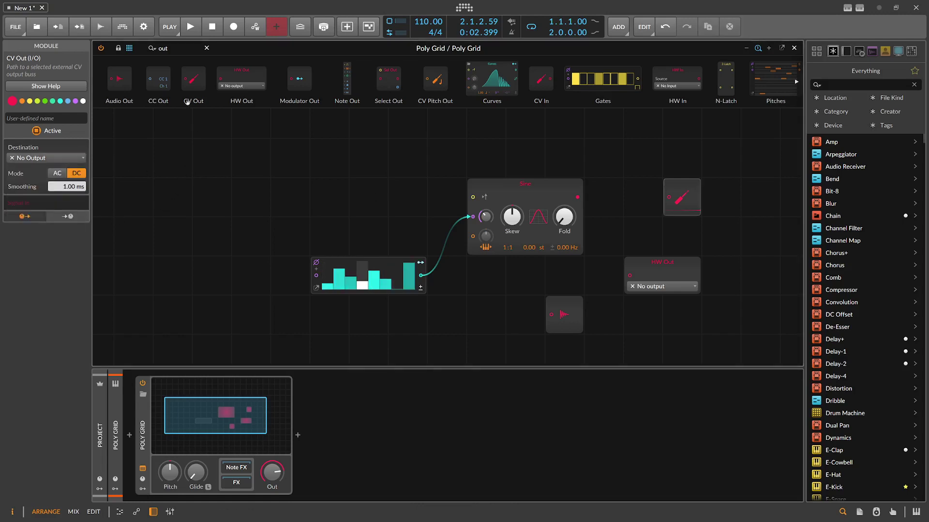
pyautogui.moveTo(159, 78); pyautogui.dragTo(645, 151)
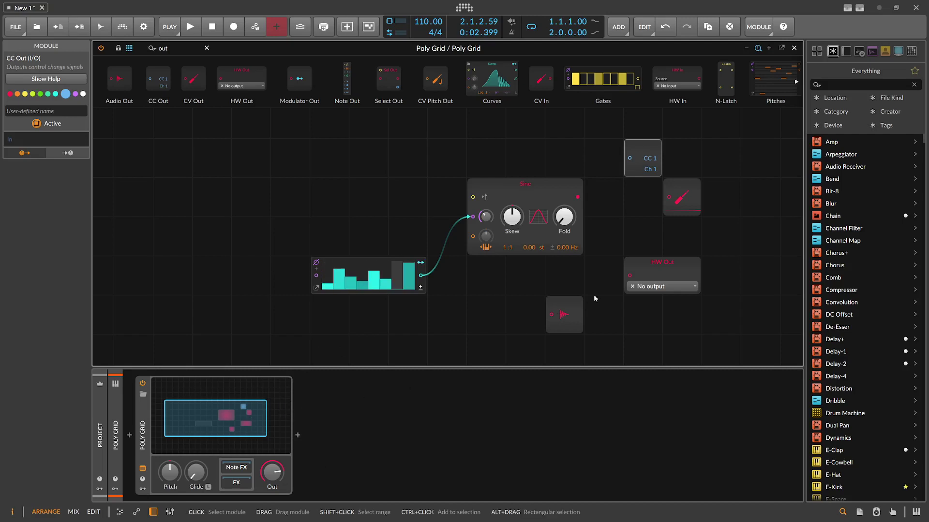
pyautogui.moveTo(601, 141)
pyautogui.mouseDown()
pyautogui.moveTo(641, 180)
pyautogui.moveTo(739, 322)
pyautogui.mouseUp()
pyautogui.press('Delete')
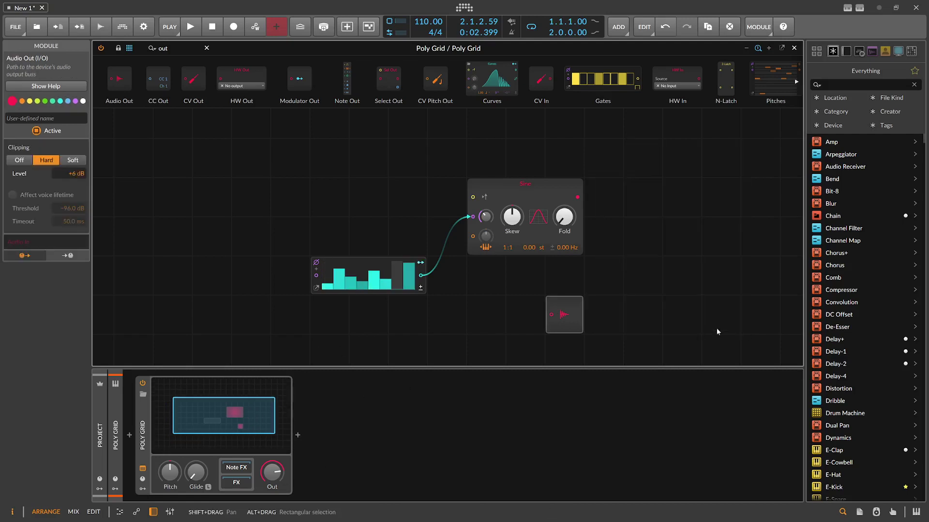
pyautogui.press('Delete')
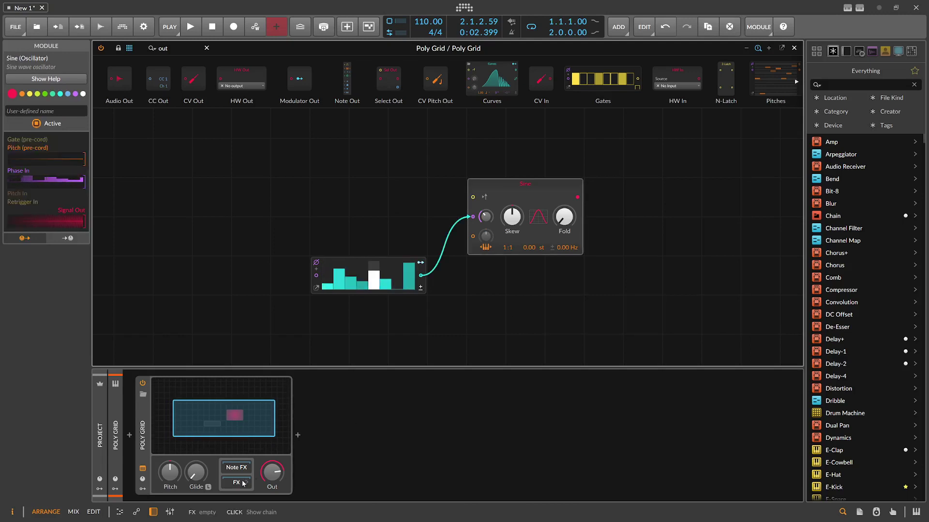
# Insert DC Offset into the Poly Grid chain inside an FX Layer
pyautogui.click(297, 436)
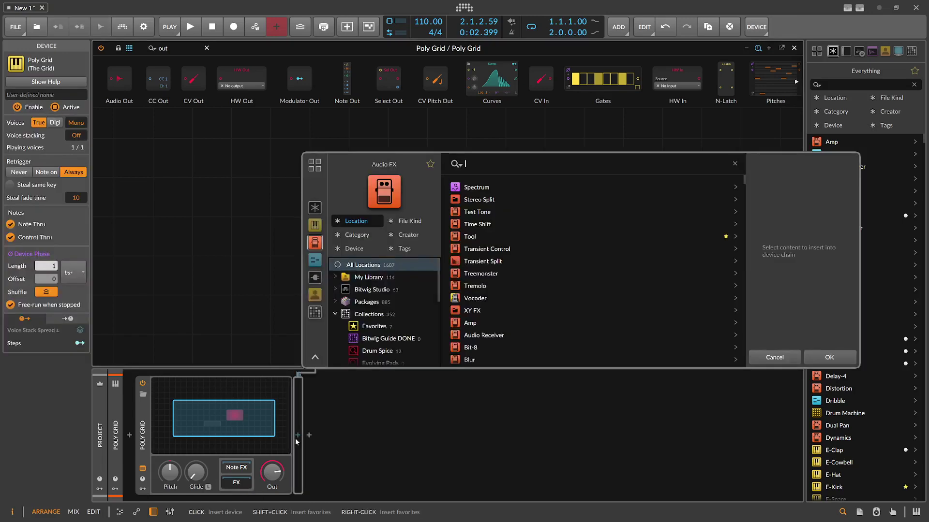
pyautogui.write('dc')
pyautogui.press('Return')
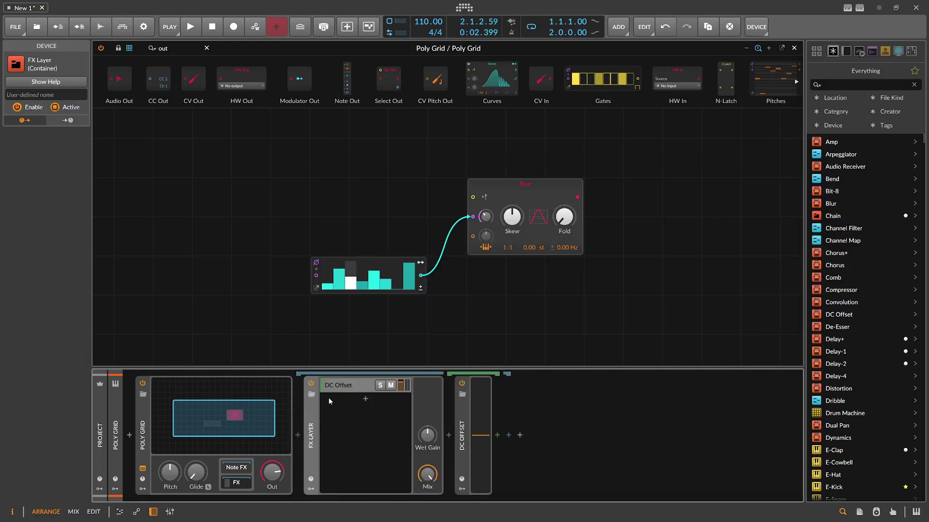
# Rename the DC Offset layer to Out1 and mute it
pyautogui.click(312, 428)
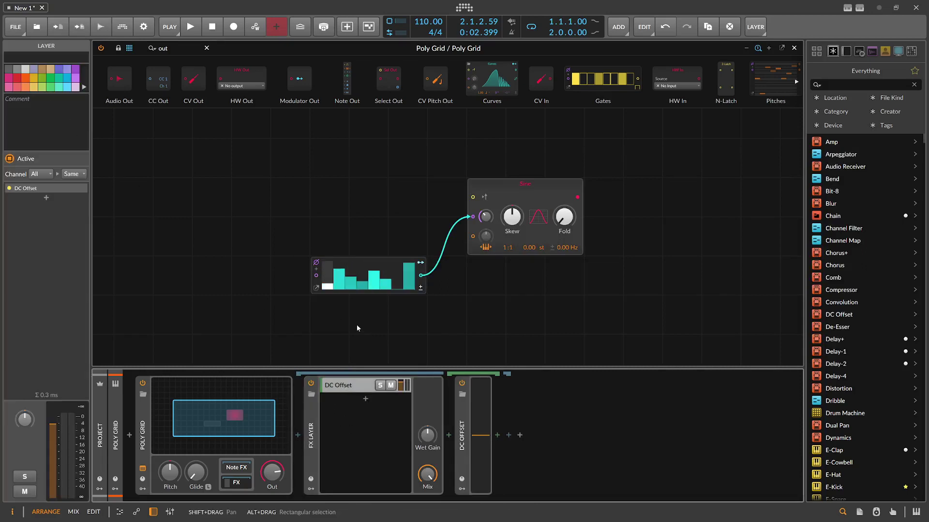
pyautogui.hotkey('ctrl', 'r')
pyautogui.write('Out')
pyautogui.press('Return')
pyautogui.click(390, 385)
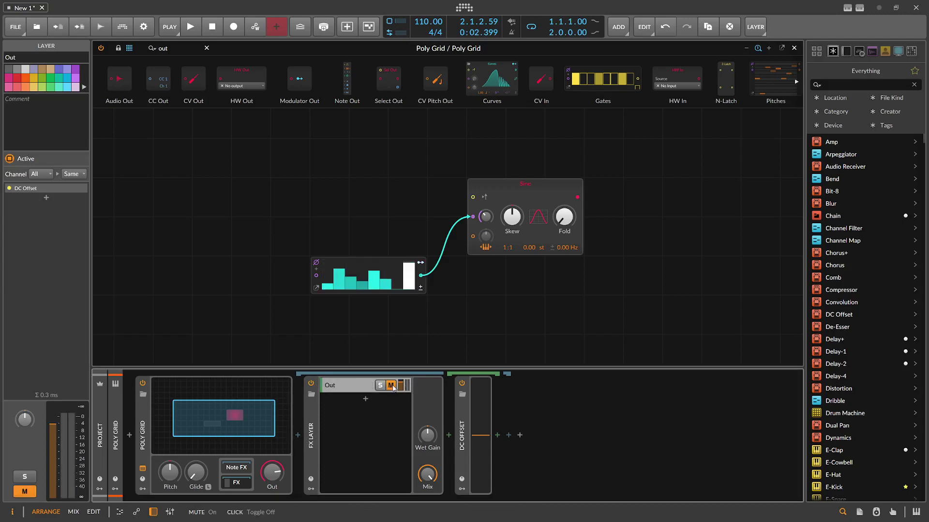
pyautogui.click(349, 388)
pyautogui.hotkey('ctrl', 'r')
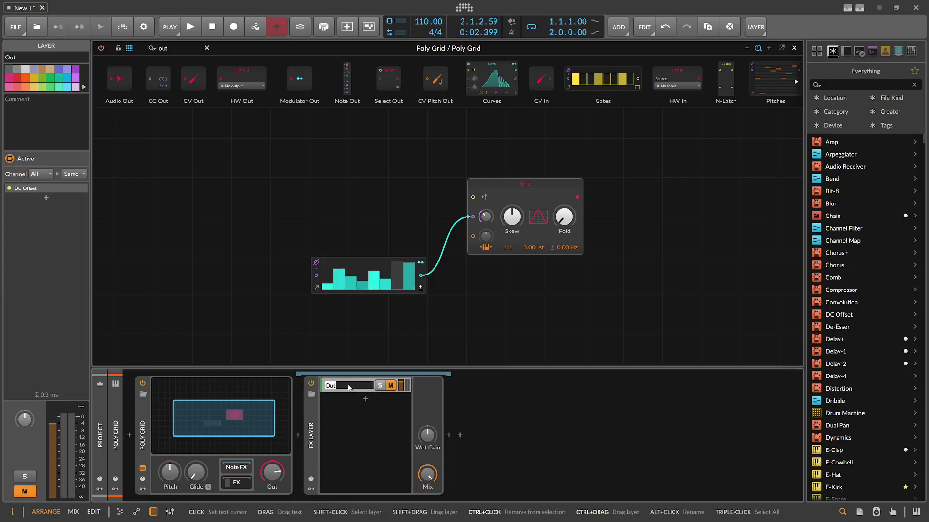
pyautogui.write('Out1')
pyautogui.press('Return')
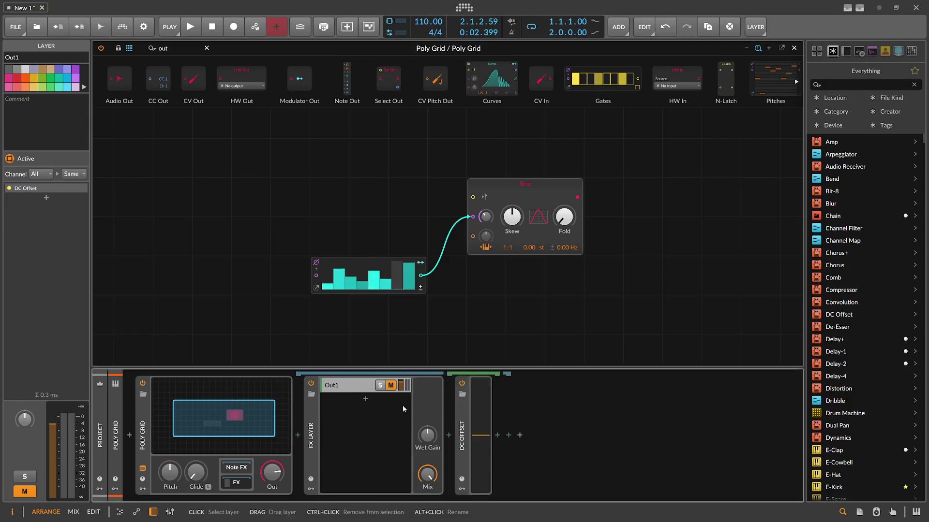
# Duplicate Out1 twice with Ctrl+D, naming the copies Out2 and Out3
pyautogui.hotkey('ctrl', 'd')
pyautogui.click(352, 398)
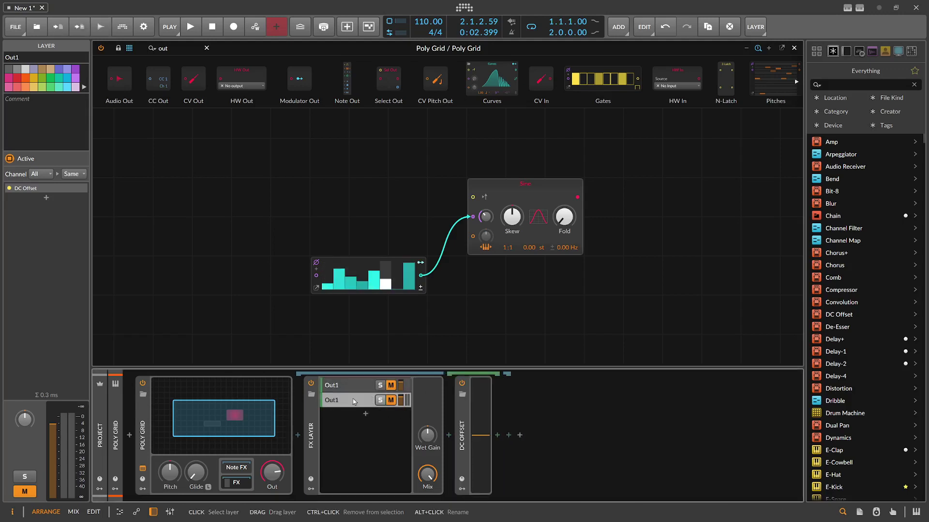
pyautogui.hotkey('ctrl', 'r')
pyautogui.write('Out2')
pyautogui.press('Return')
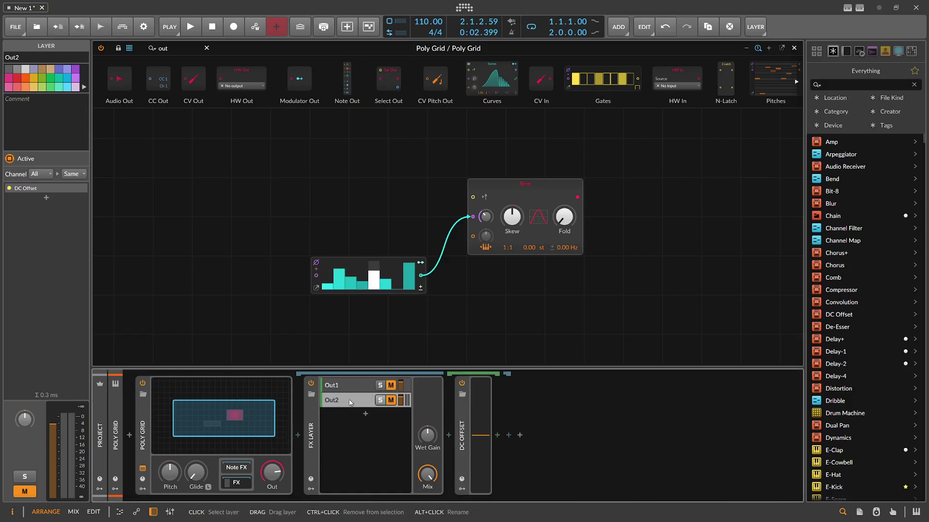
pyautogui.hotkey('ctrl', 'd')
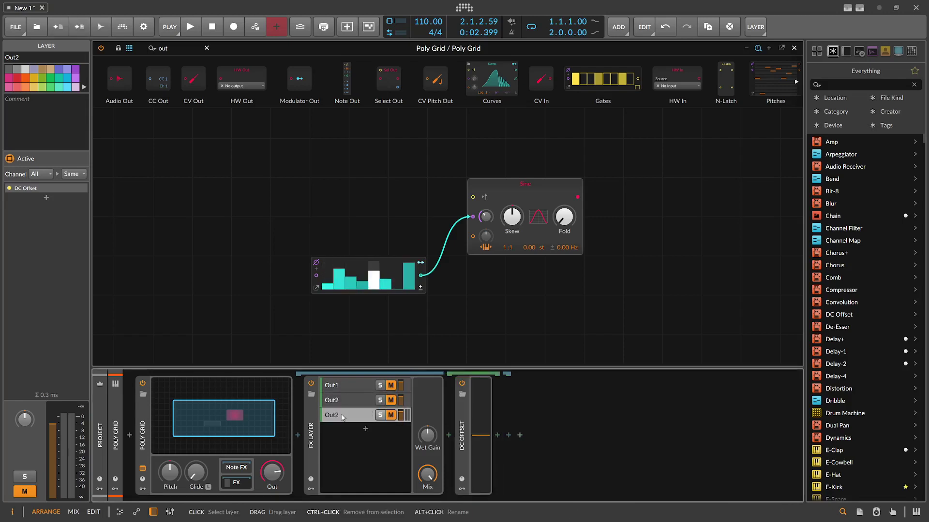
pyautogui.hotkey('ctrl', 'r')
pyautogui.write('3')
pyautogui.write('Out')
pyautogui.write('3')
pyautogui.press('Return')
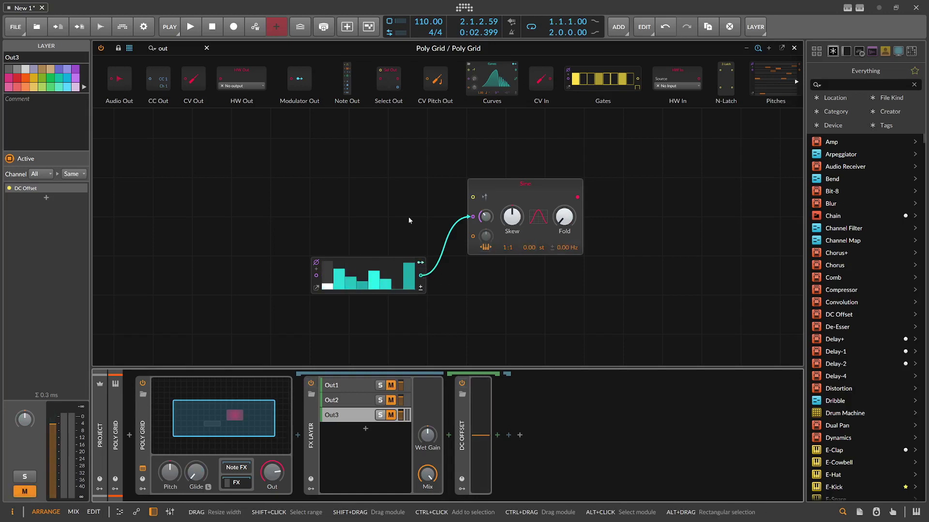
pyautogui.click(178, 50)
# Add a Modulator Out fed by Steps, raise Out1's DC Offset, and close the grid editor
pyautogui.write('modu')
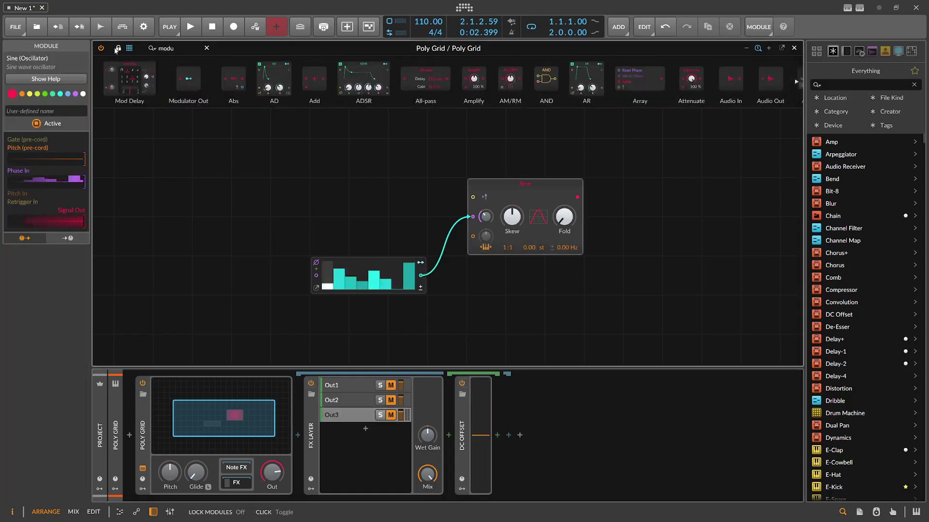
pyautogui.moveTo(134, 73); pyautogui.dragTo(448, 316)
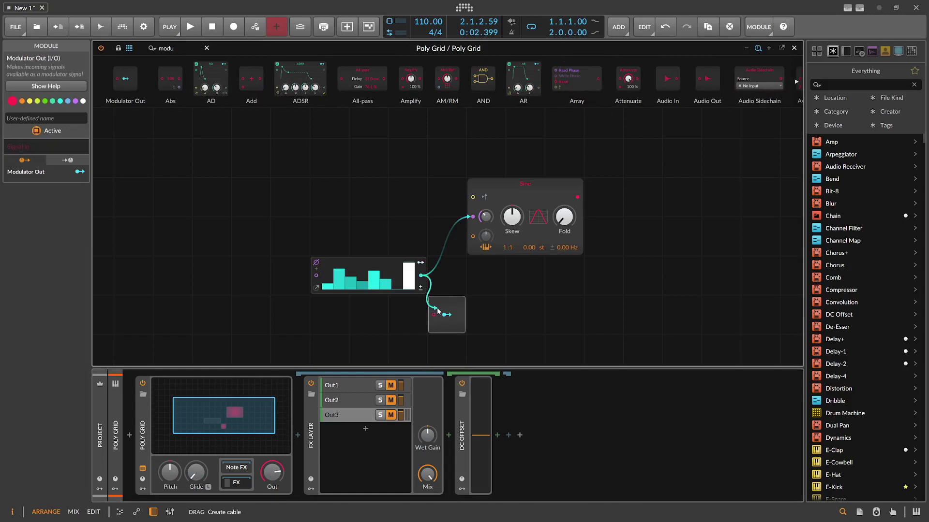
pyautogui.click(474, 418)
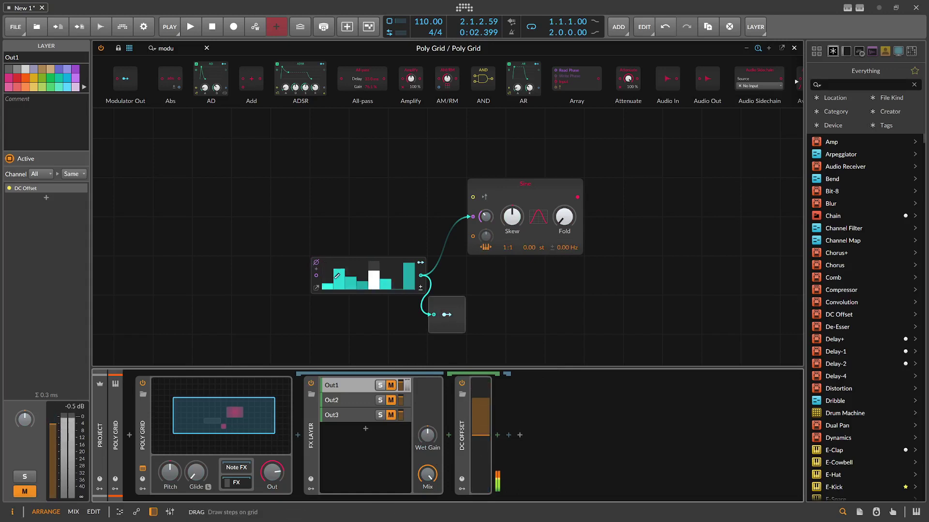
pyautogui.moveTo(488, 432); pyautogui.dragTo(488, 415)
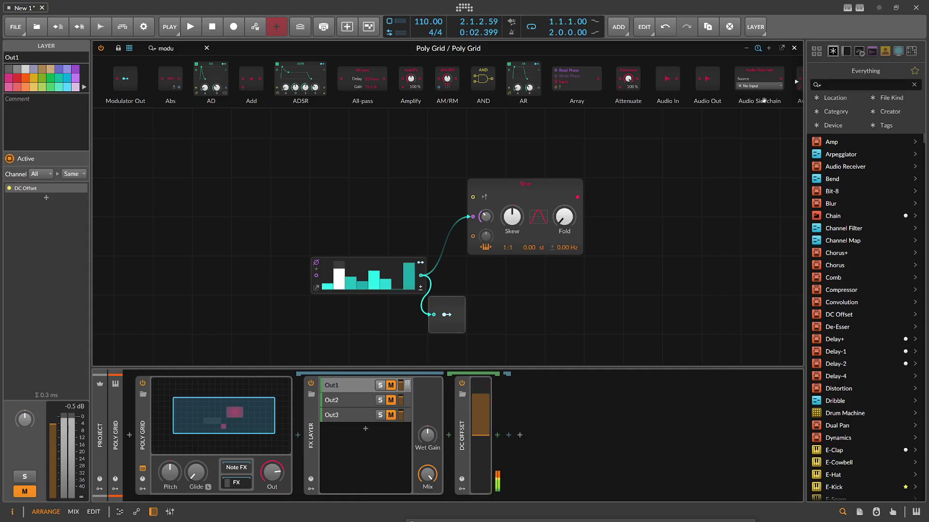
pyautogui.press('Escape')
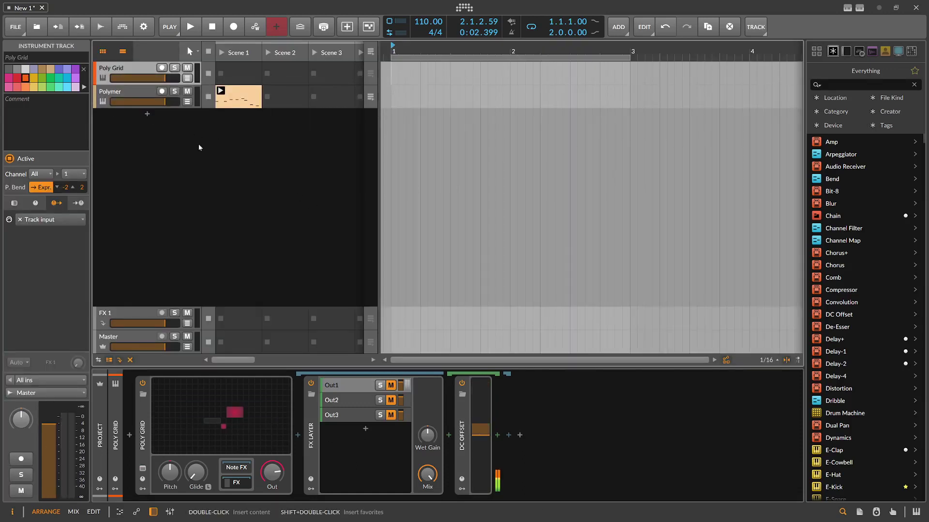
# Give Polymer an Audio Rate modulator sourced from Poly Grid's FX Layer Out1 (PRE)
pyautogui.click(123, 96)
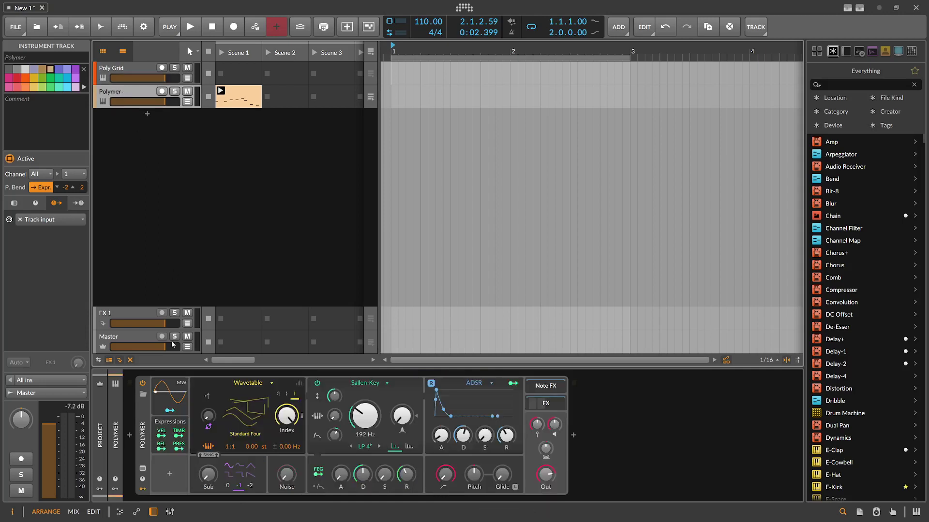
pyautogui.click(171, 475)
pyautogui.write('audio')
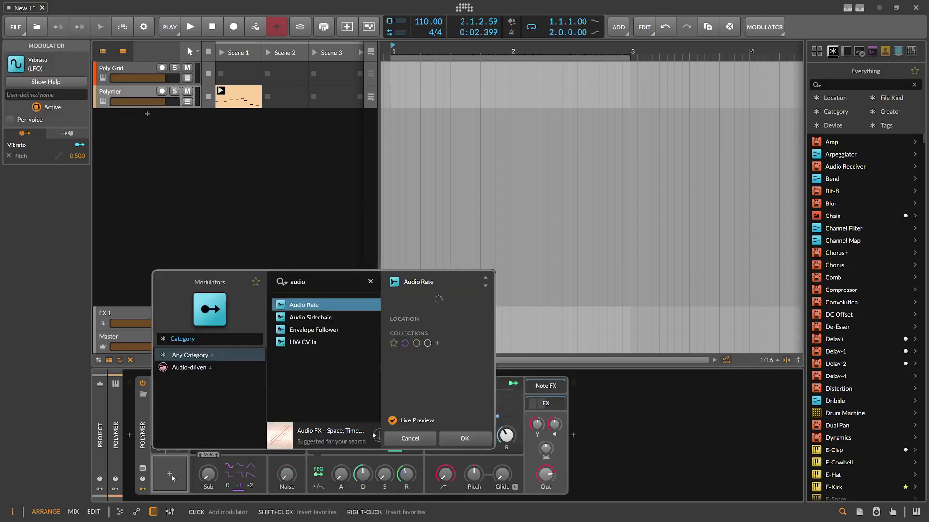
pyautogui.press('Return')
pyautogui.click(227, 394)
pyautogui.moveTo(226, 432)
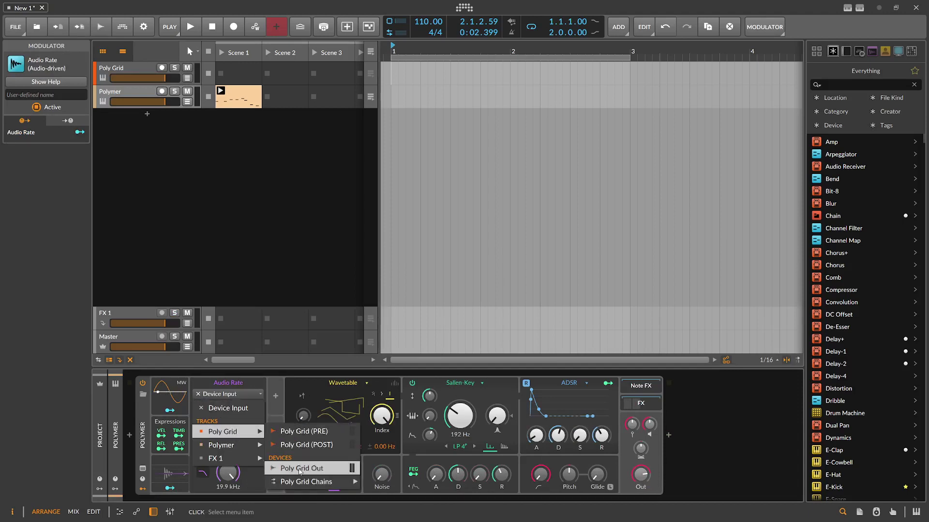
pyautogui.moveTo(304, 487)
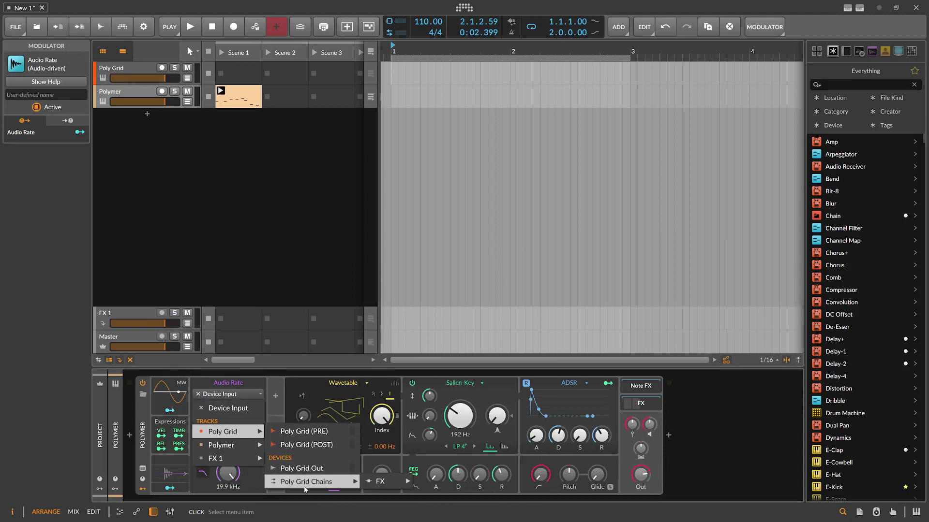
pyautogui.moveTo(382, 481)
pyautogui.moveTo(427, 495)
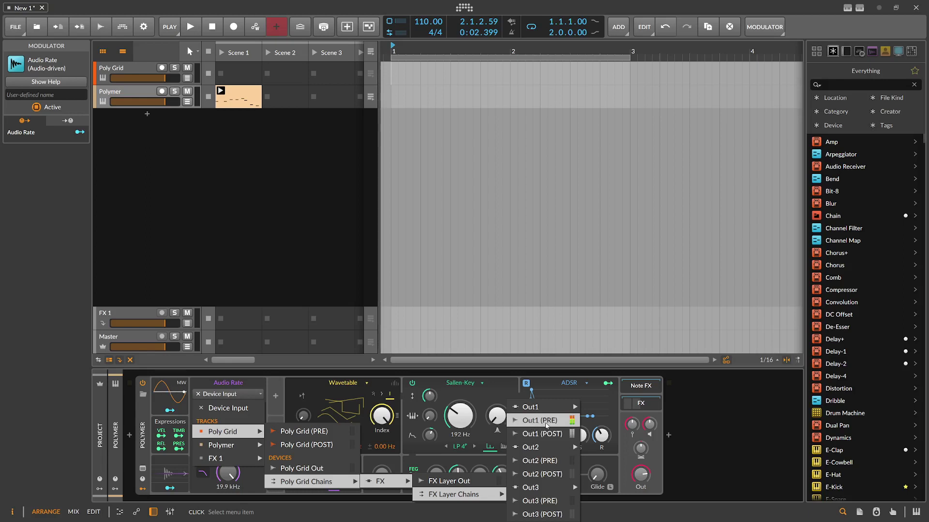
pyautogui.click(547, 421)
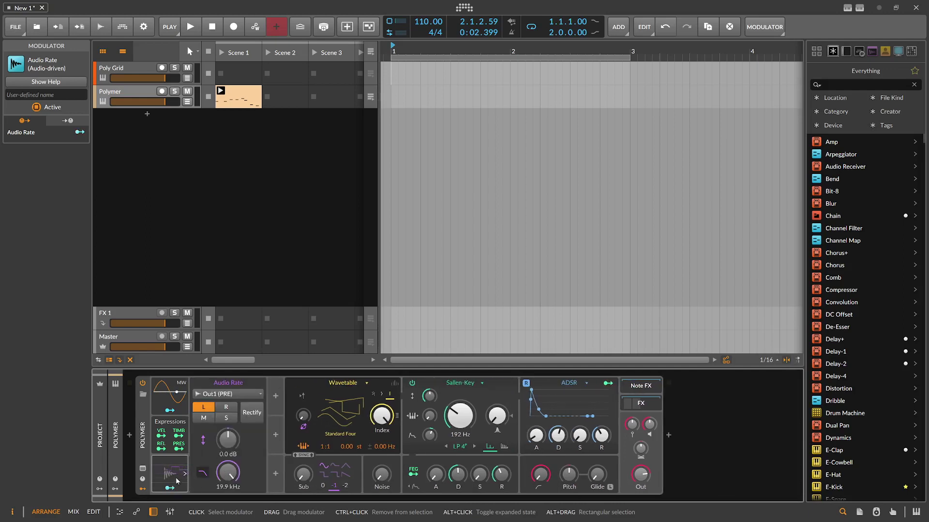
# Route Polymer's Audio Rate modulator to the filter cutoff by 32.33 st, then audition playback
pyautogui.click(133, 82)
pyautogui.click(145, 95)
pyautogui.click(170, 487)
pyautogui.moveTo(460, 416); pyautogui.dragTo(460, 416)
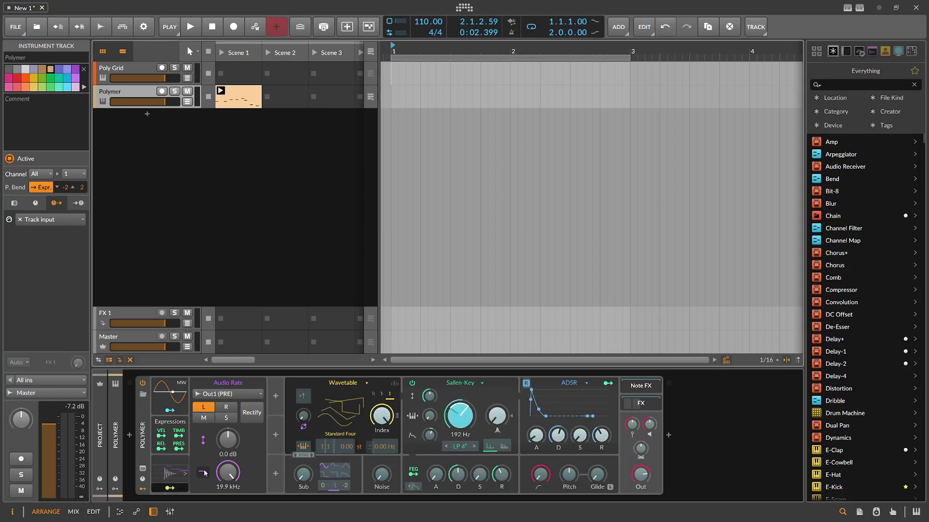
pyautogui.click(244, 477)
pyautogui.press('space')
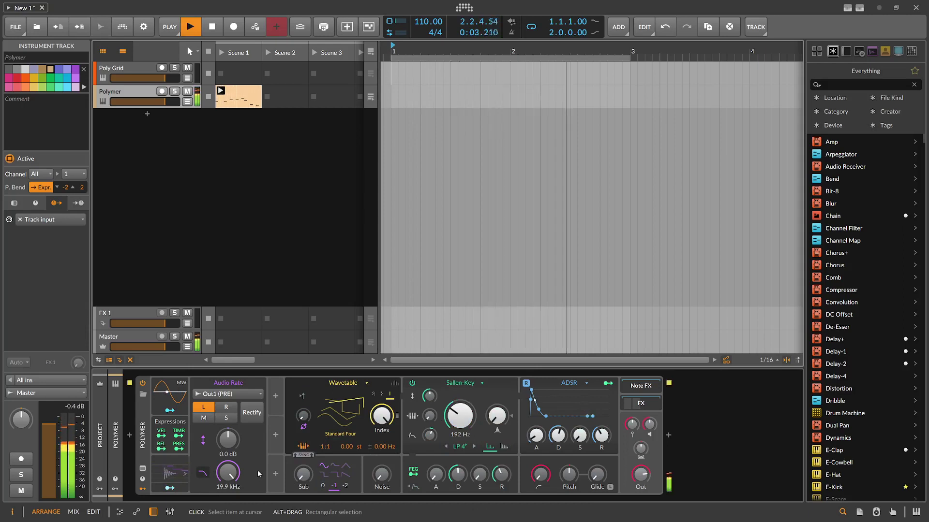
pyautogui.press('space')
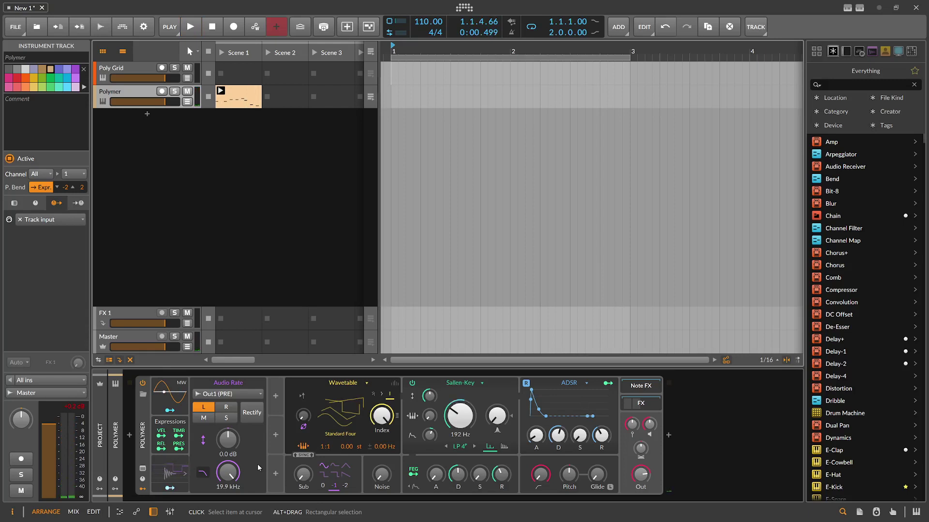
# Create a new instrument track loaded with Polysynth
pyautogui.click(147, 114)
pyautogui.write('poly')
pyautogui.press('Down')
pyautogui.press('Down')
pyautogui.press('Down')
pyautogui.press('Return')
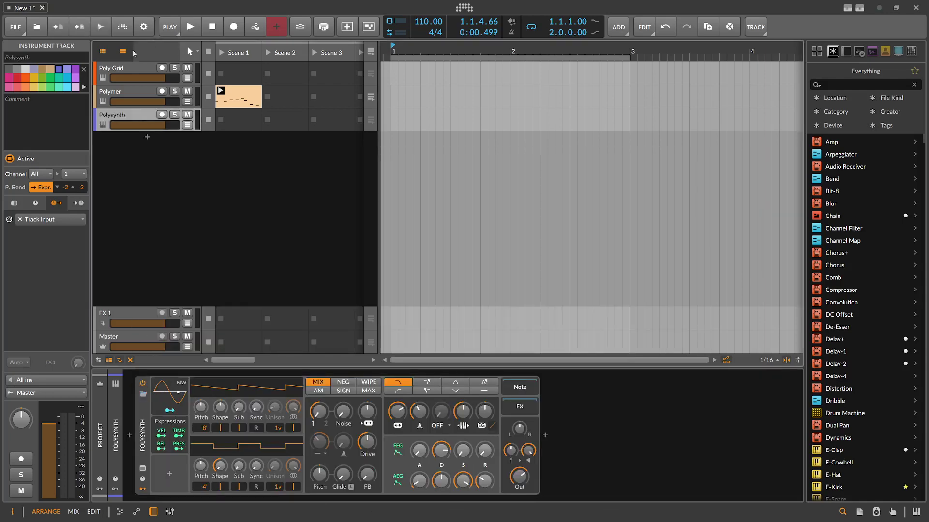
# Add an Audio Rate modulator to Polysynth driving its filter frequency by 32.67
pyautogui.click(128, 93)
pyautogui.click(175, 459)
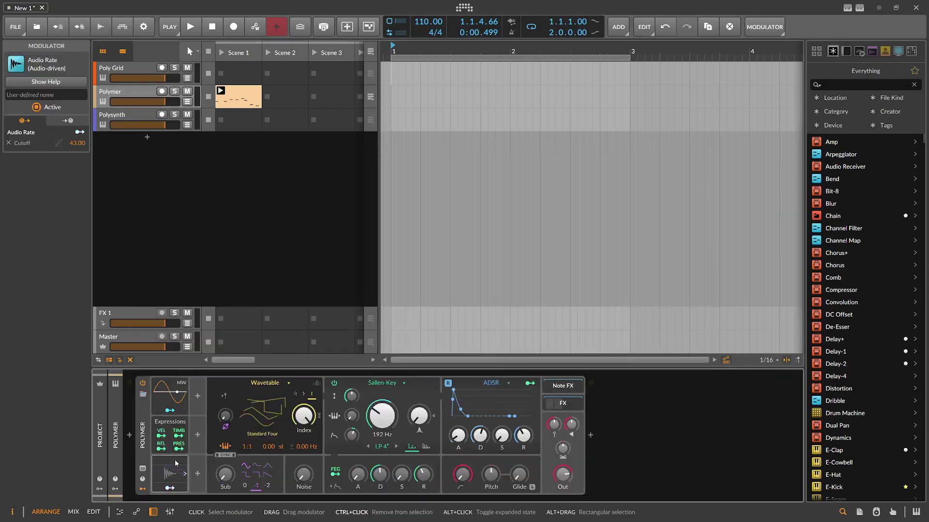
pyautogui.click(140, 116)
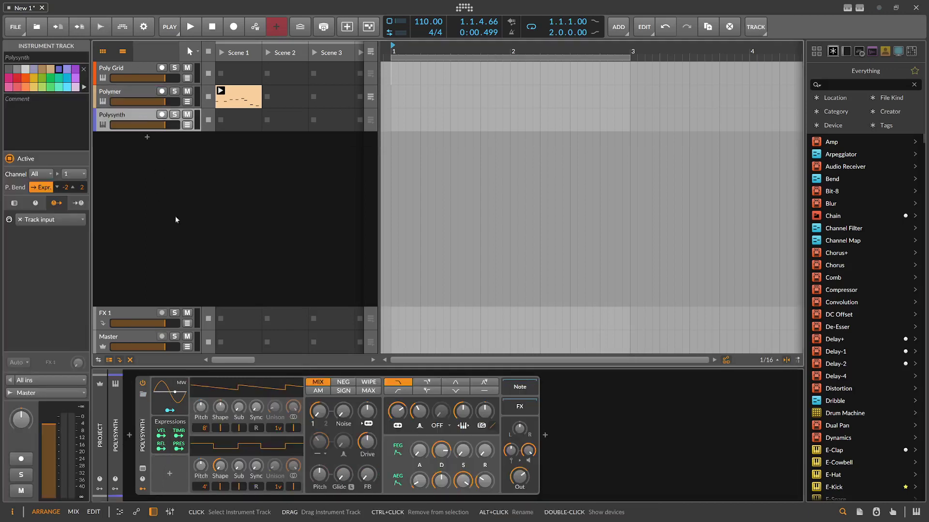
pyautogui.click(159, 462)
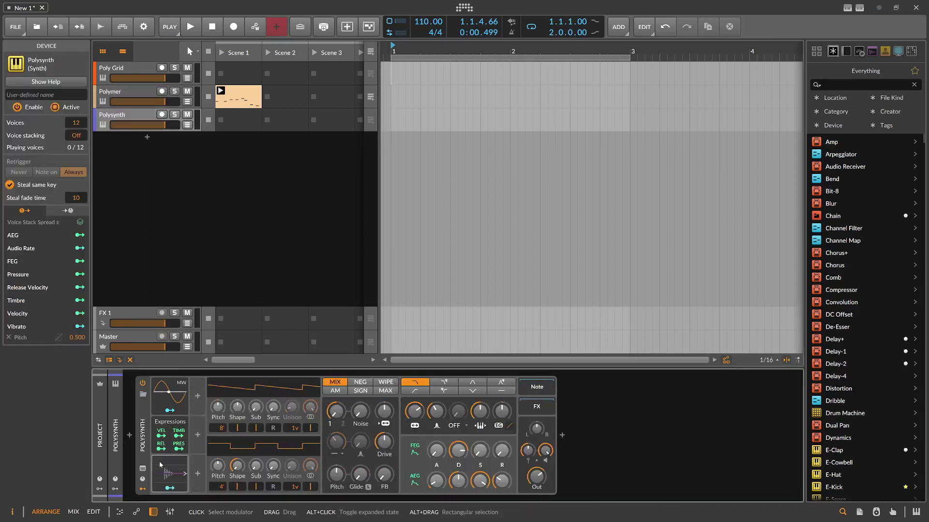
pyautogui.click(169, 488)
pyautogui.moveTo(415, 411); pyautogui.dragTo(414, 399)
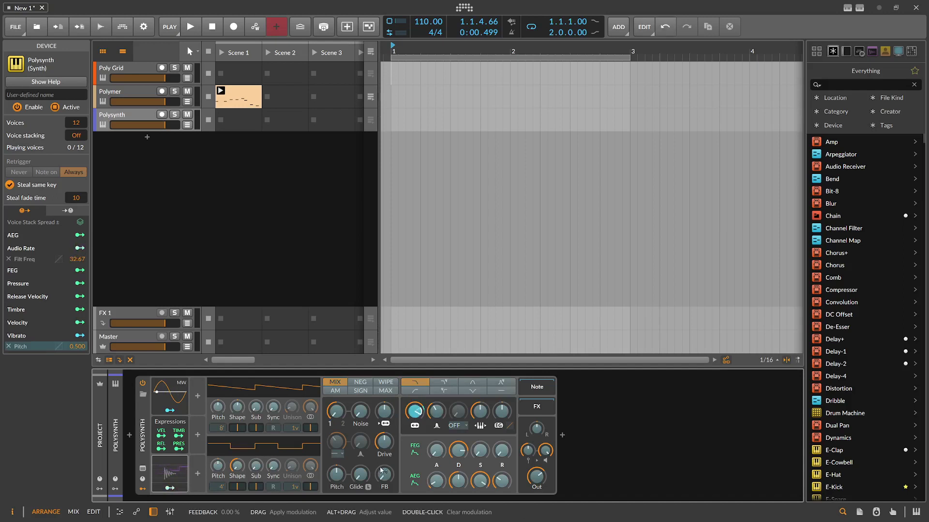
pyautogui.click(405, 439)
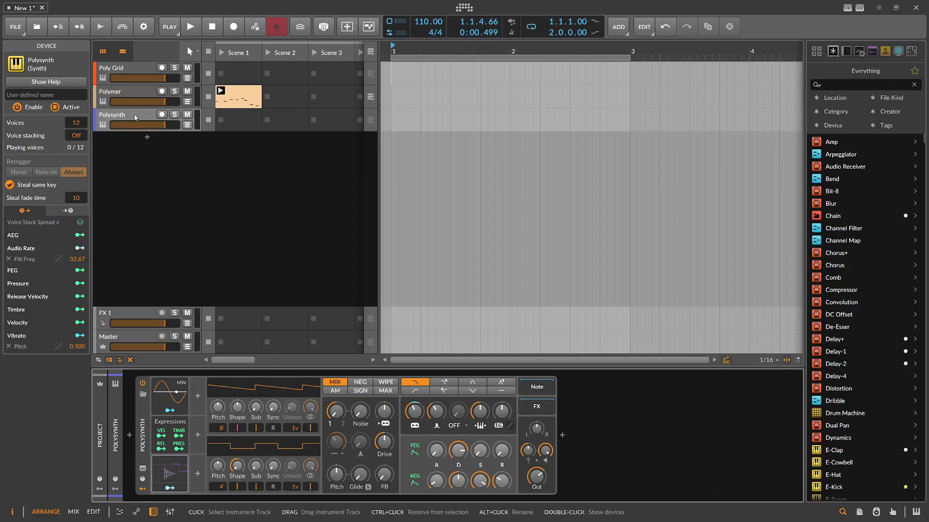
# Add an Audio Rate modulator in the project-level modulator area
pyautogui.click(124, 69)
pyautogui.click(97, 460)
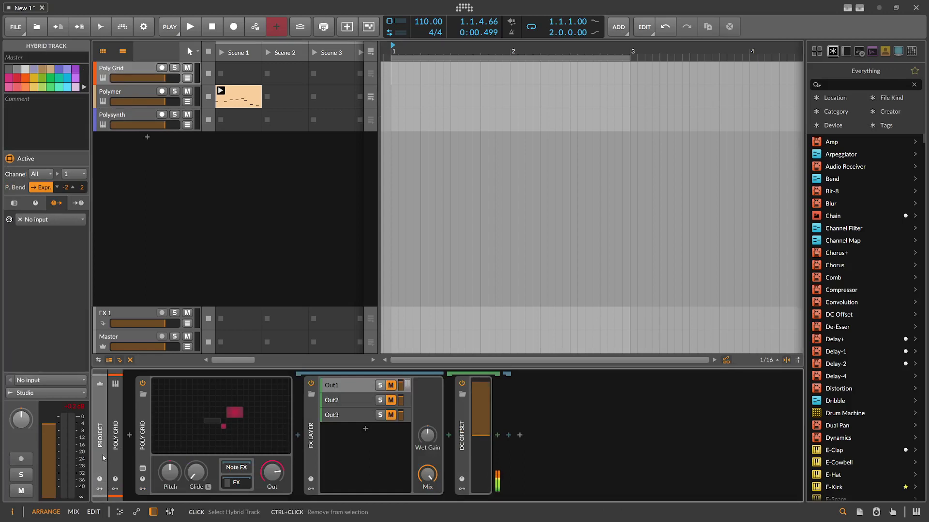
pyautogui.click(100, 489)
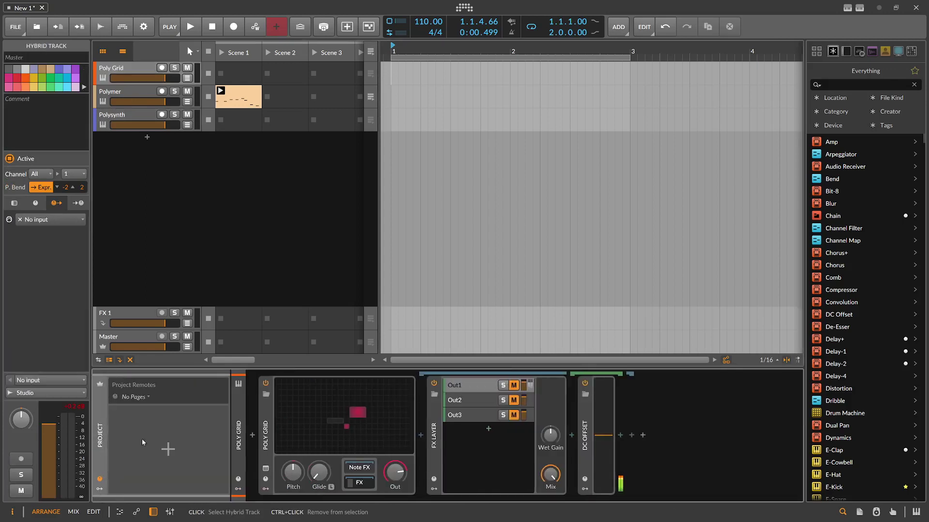
pyautogui.click(99, 490)
pyautogui.click(113, 390)
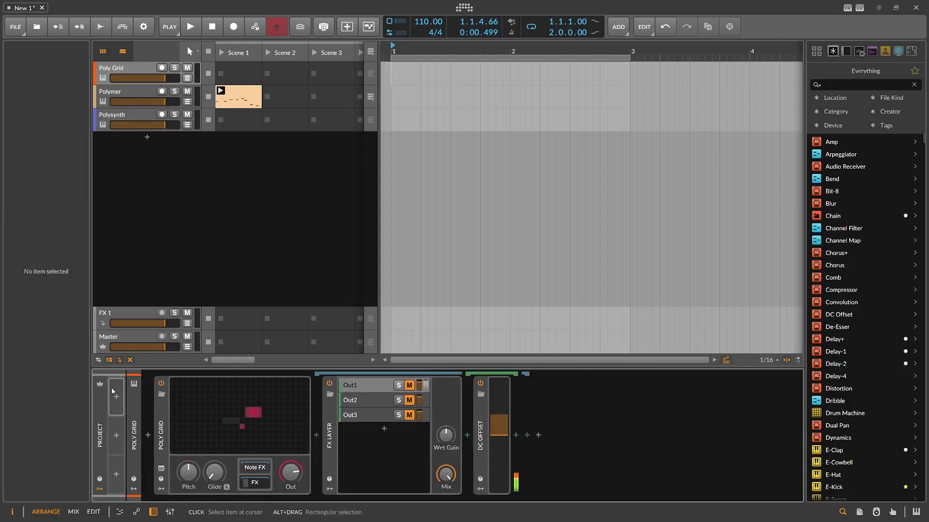
pyautogui.click(112, 388)
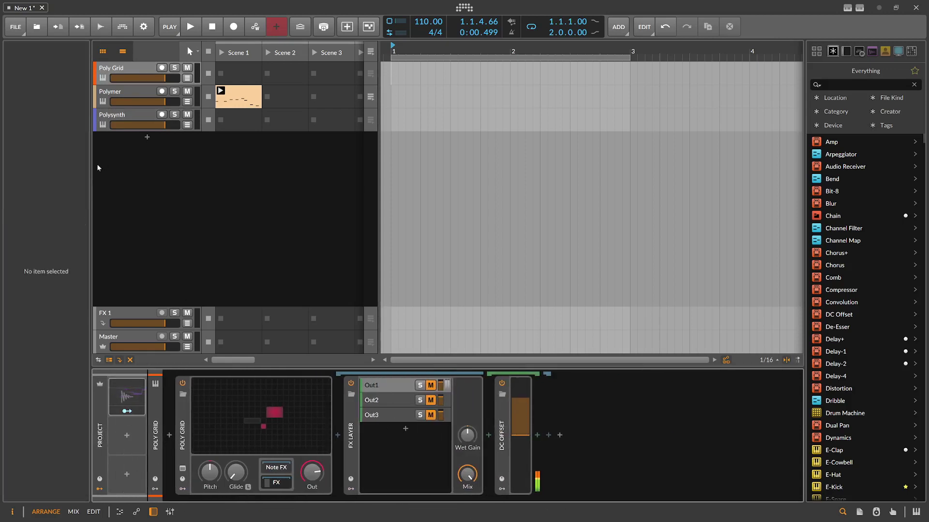
pyautogui.click(128, 397)
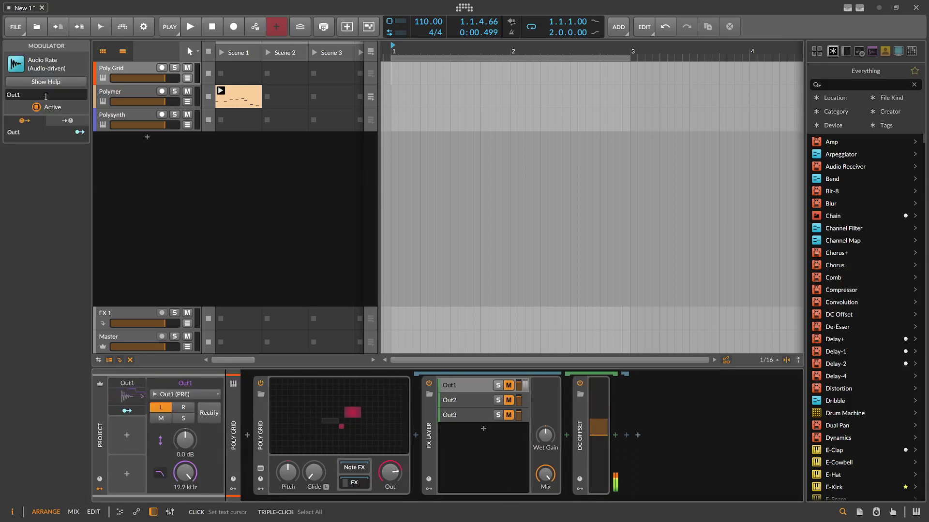
# Paste a second project Audio Rate modulator into the next slot and browse its signal sources
pyautogui.click(119, 423)
pyautogui.hotkey('ctrl', 'v')
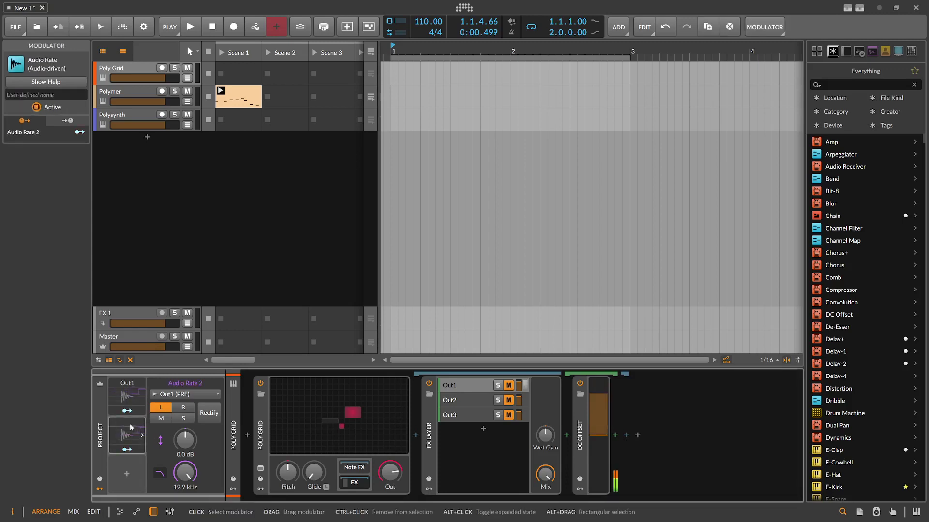
pyautogui.click(179, 395)
pyautogui.moveTo(203, 472)
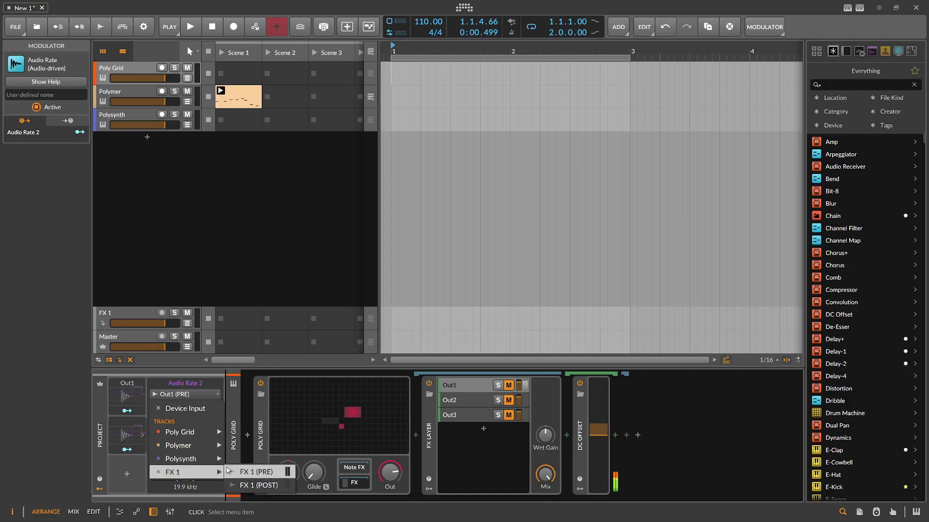
# Set Audio Rate 2's source to the Poly Grid FX Layer's Out2 (PRE)
pyautogui.moveTo(203, 432)
pyautogui.moveTo(290, 483)
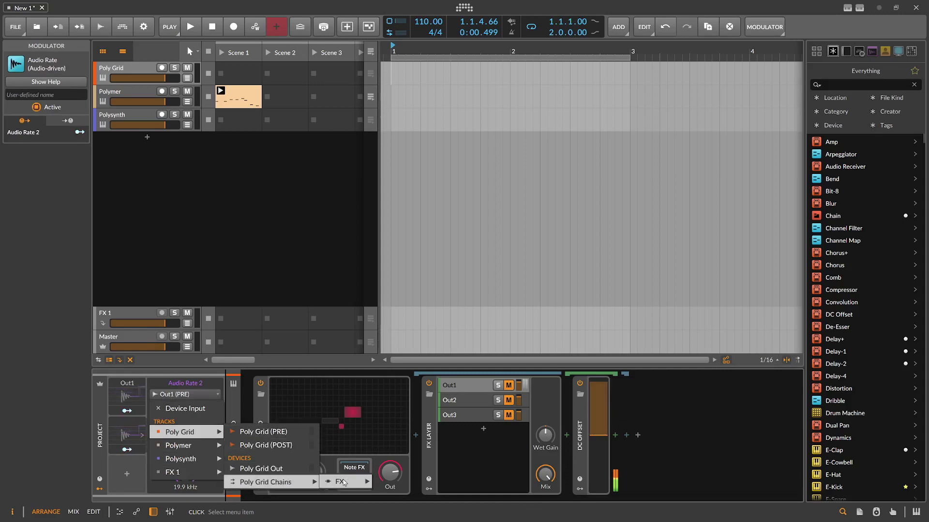
pyautogui.moveTo(349, 482)
pyautogui.moveTo(420, 495)
pyautogui.moveTo(508, 485)
pyautogui.click(500, 462)
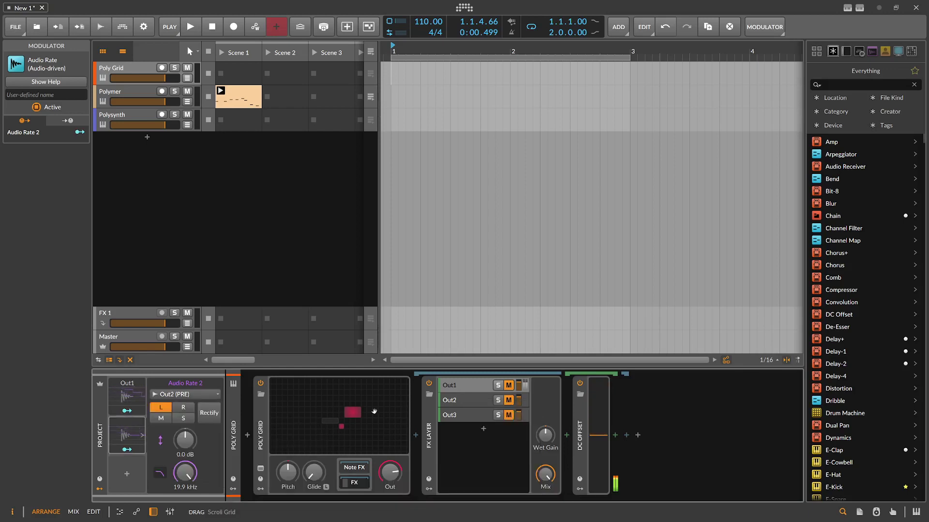
# In Poly Grid, add an S/H LFO with a Modulator Out mapped to Out2's DC Offset level
pyautogui.click(341, 418)
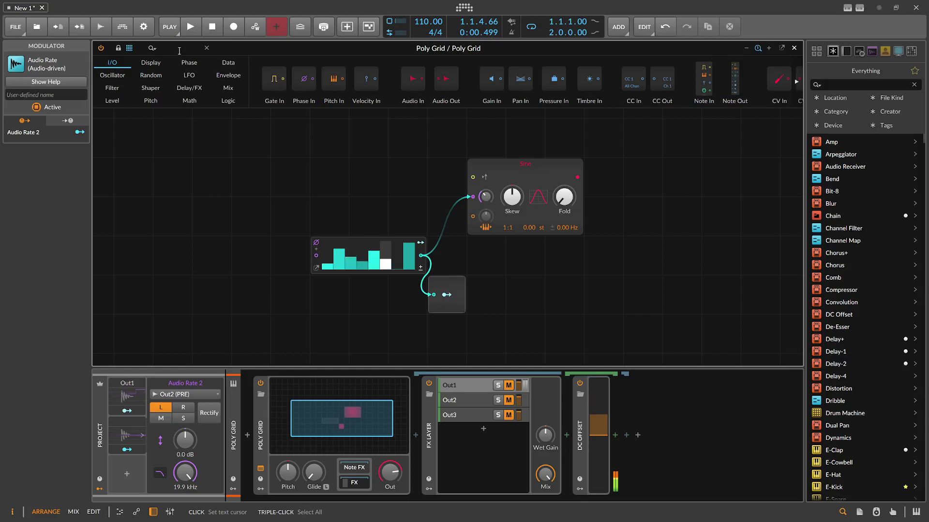
pyautogui.write('rand')
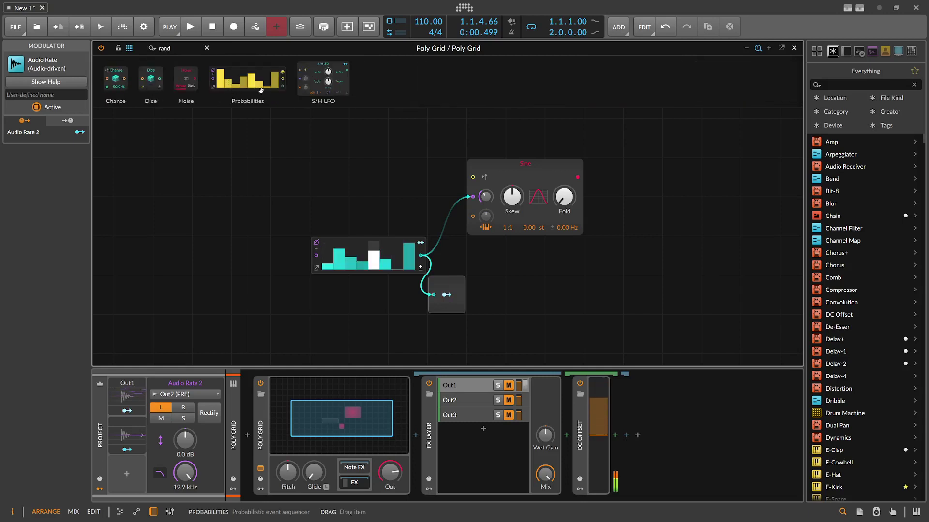
pyautogui.moveTo(323, 79); pyautogui.dragTo(290, 339)
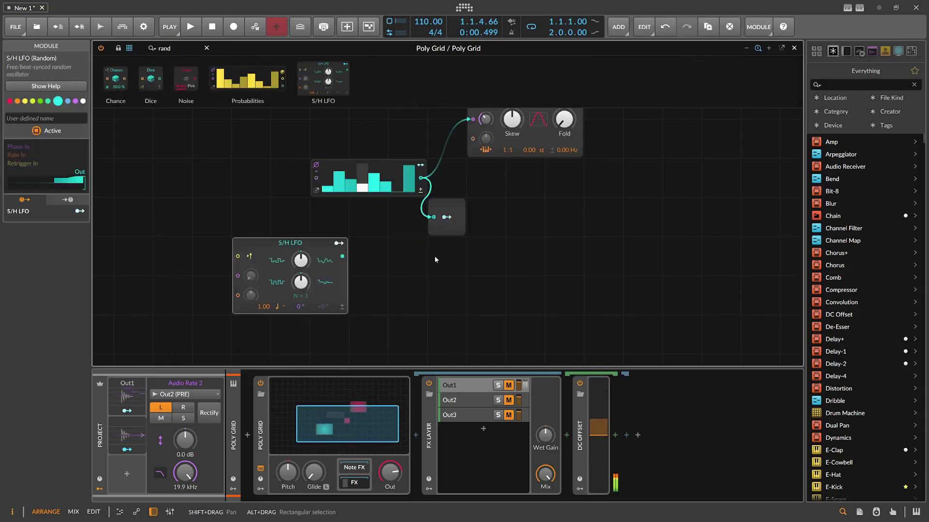
pyautogui.click(447, 218)
pyautogui.moveTo(449, 209); pyautogui.dragTo(371, 248)
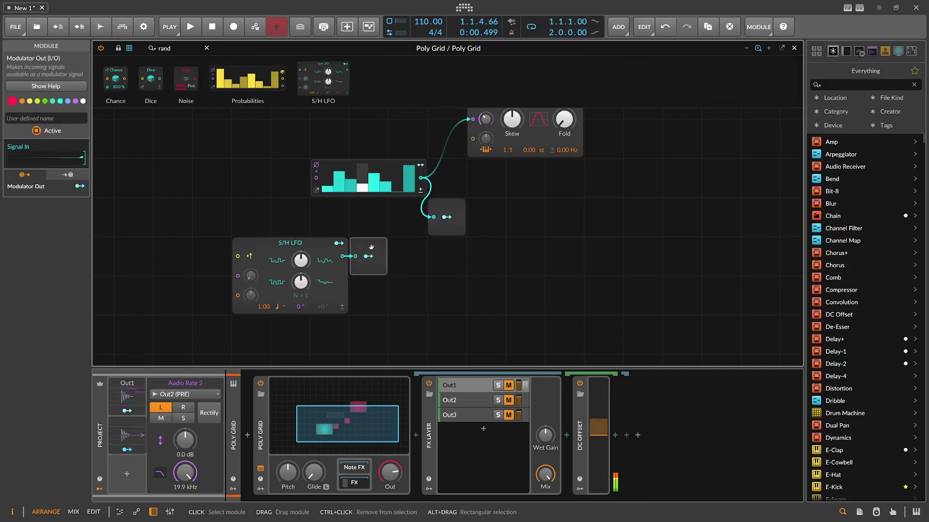
pyautogui.click(368, 256)
pyautogui.click(449, 400)
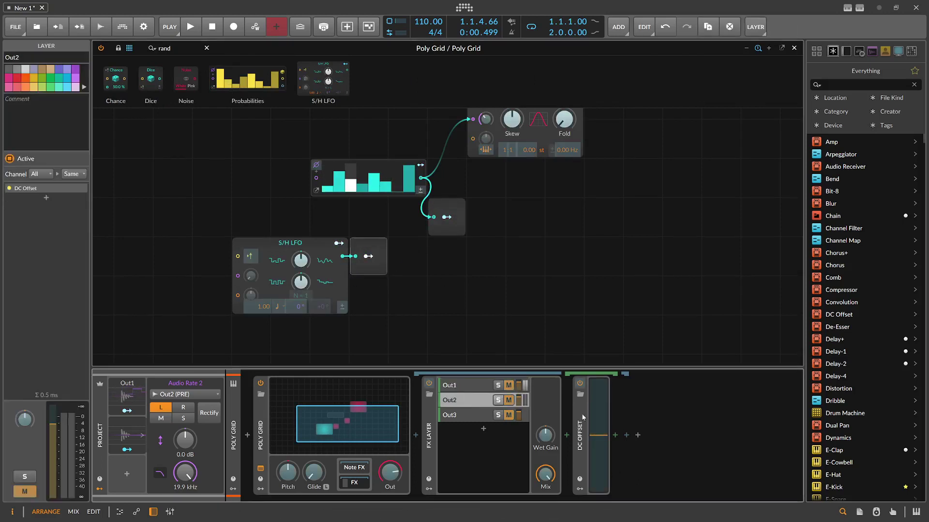
pyautogui.moveTo(599, 435); pyautogui.dragTo(598, 384)
pyautogui.click(368, 256)
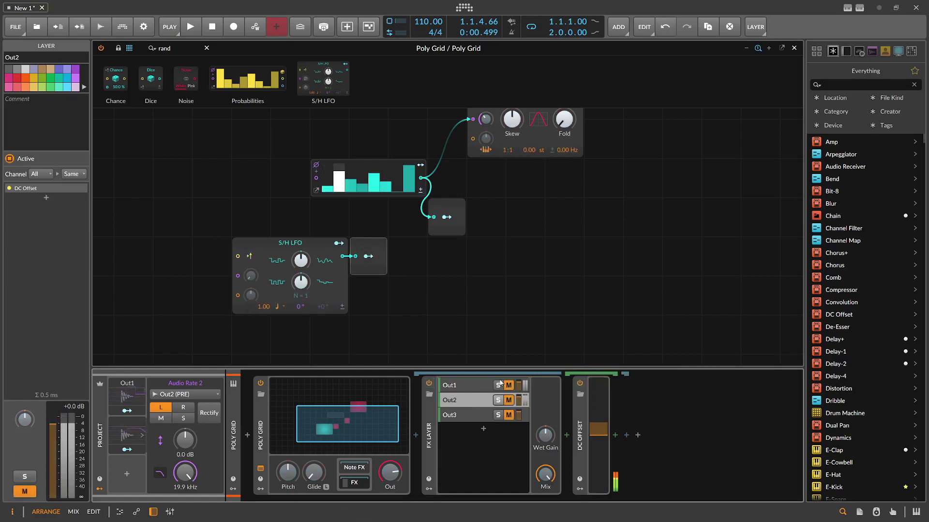
# Rename the Audio Rate 2 project modulator to Out2
pyautogui.click(125, 431)
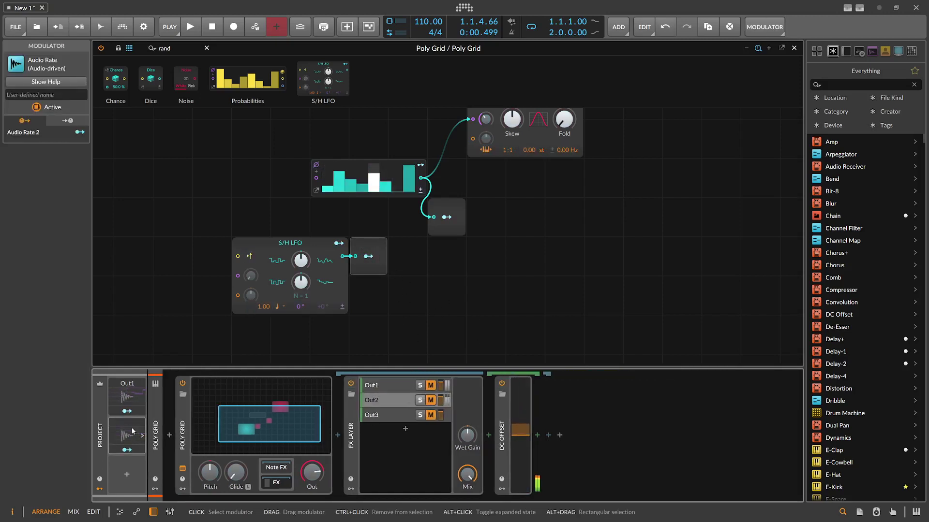
pyautogui.click(48, 95)
pyautogui.write('Out2')
pyautogui.press('Return')
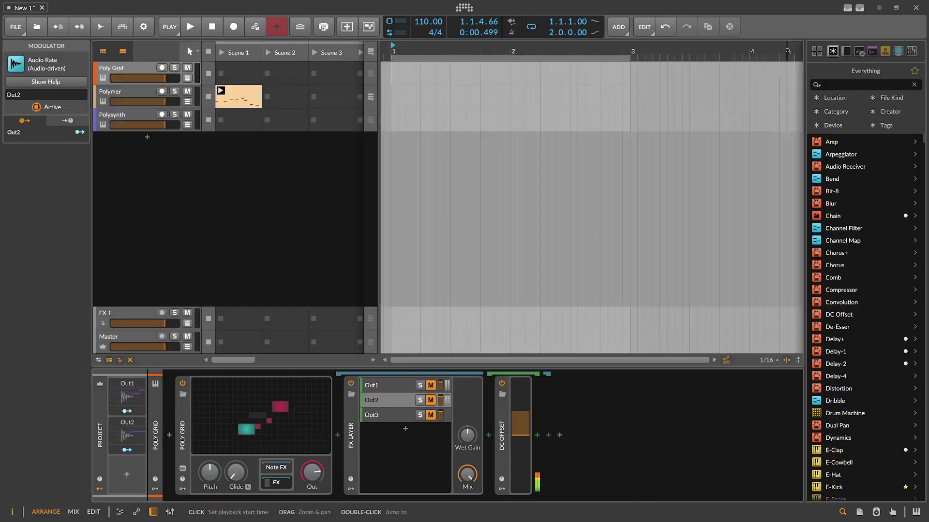
# Close the grid editor, hide the Poly Grid's FX chain, and reopen the patch editor
pyautogui.press('Escape')
pyautogui.click(144, 70)
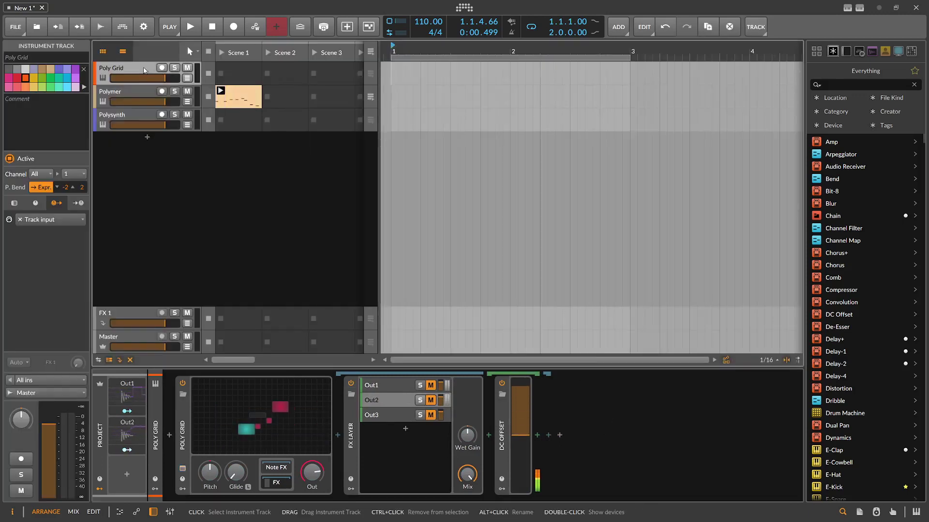
pyautogui.click(276, 473)
pyautogui.click(264, 418)
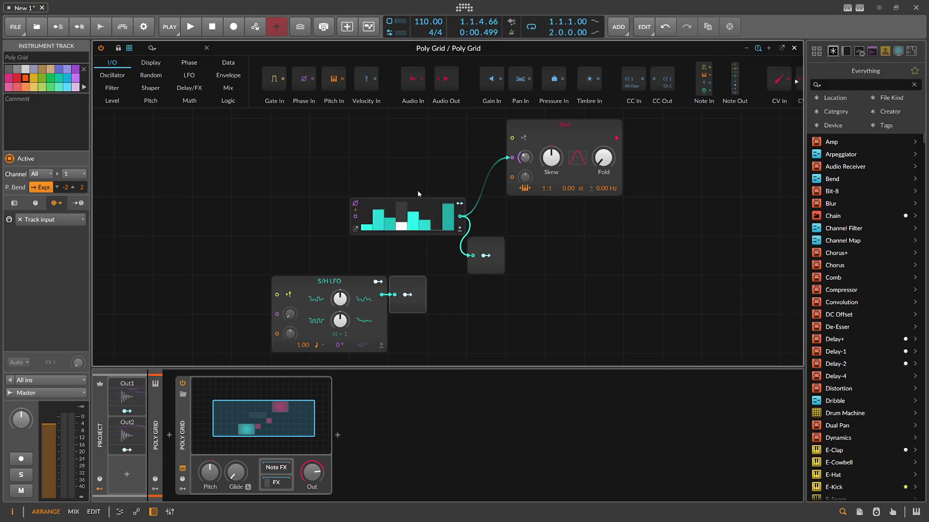
# Expand the Poly Grid FX chain to inspect the Out1 layer, then hide it again
pyautogui.click(276, 483)
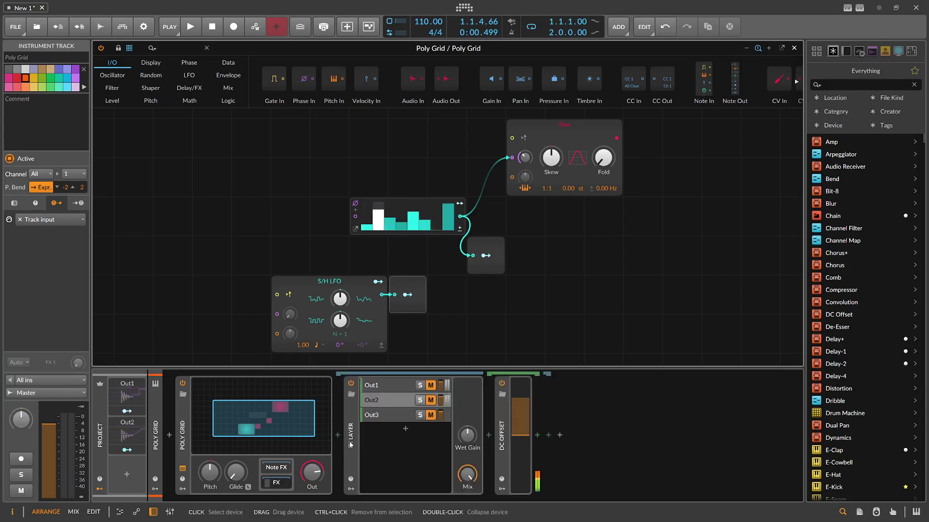
pyautogui.click(387, 389)
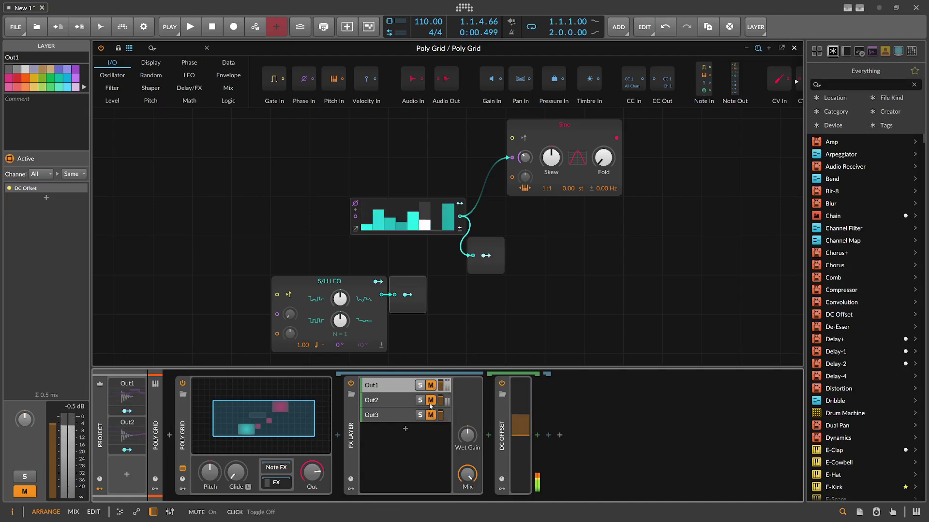
pyautogui.click(401, 389)
pyautogui.click(365, 414)
pyautogui.press('Delete')
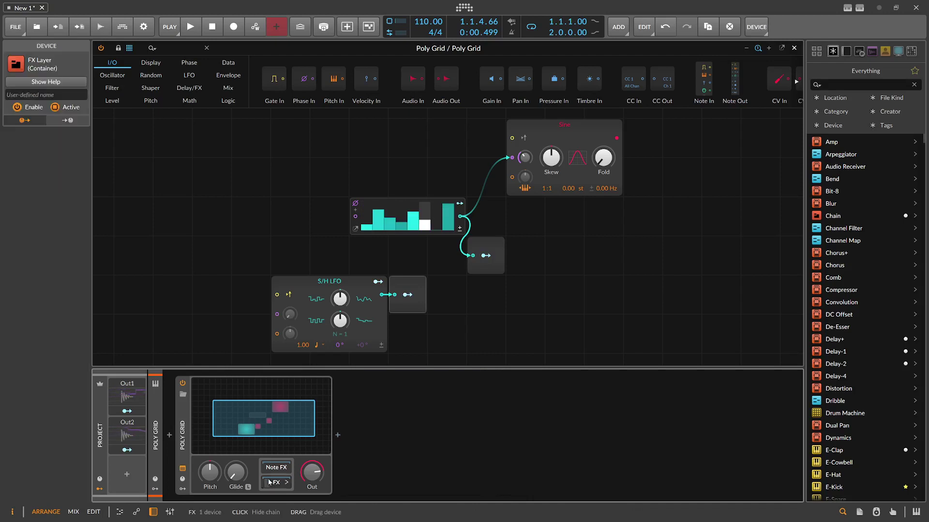
# Check that the Out1 project modulator's source is still Out1 (PRE), leaving it unchanged
pyautogui.click(125, 397)
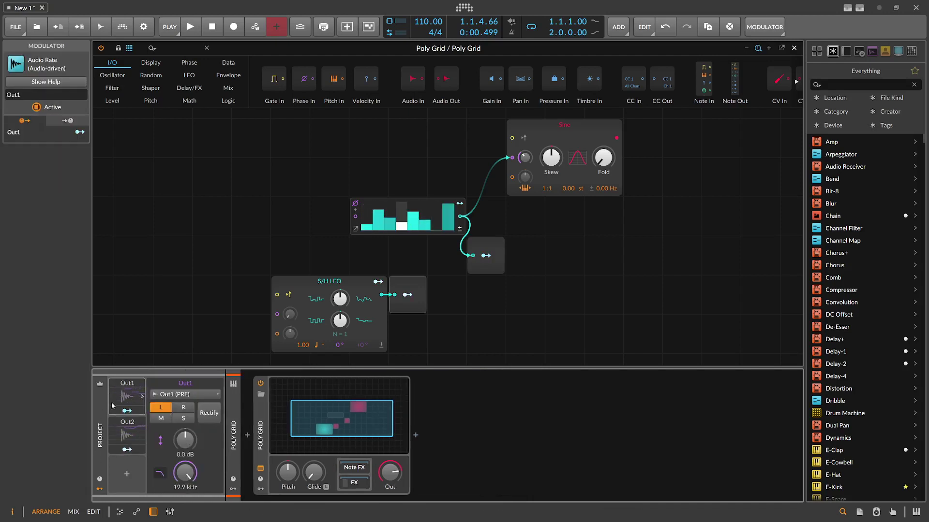
pyautogui.click(163, 396)
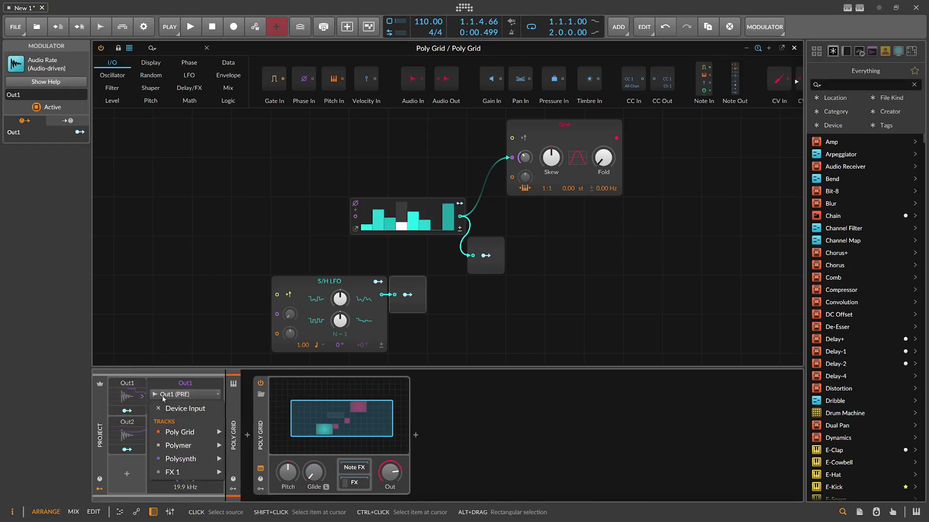
pyautogui.click(163, 397)
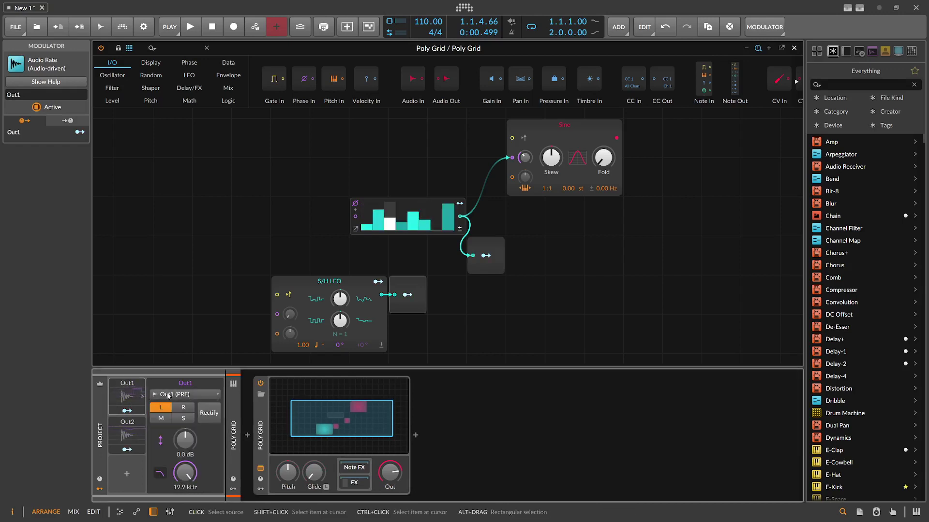
pyautogui.click(142, 396)
# Close the Poly Grid editor and bring up the Polysynth track's device
pyautogui.click(793, 48)
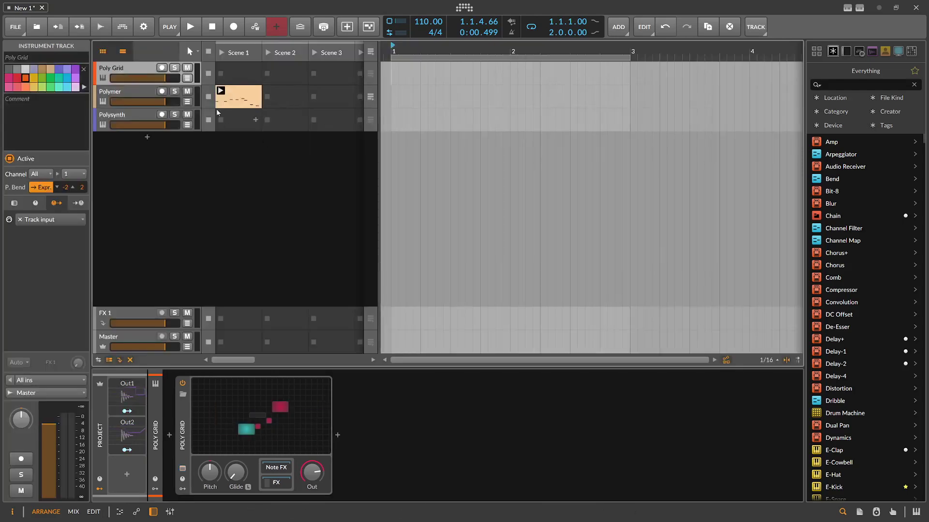
pyautogui.click(135, 99)
pyautogui.click(130, 116)
pyautogui.click(128, 99)
pyautogui.click(129, 115)
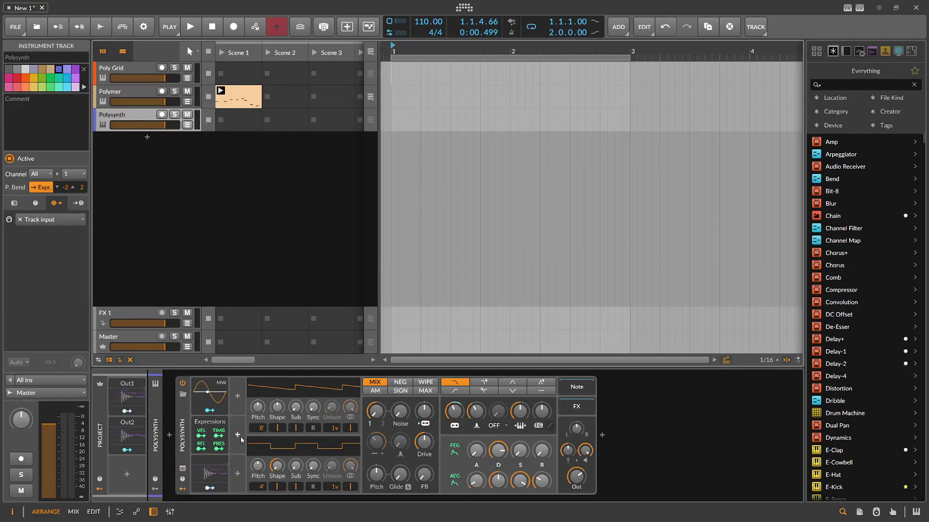
# Delete Polysynth's lower modulator and map the project Out2 modulator to its filter frequency
pyautogui.click(209, 465)
pyautogui.press('Delete')
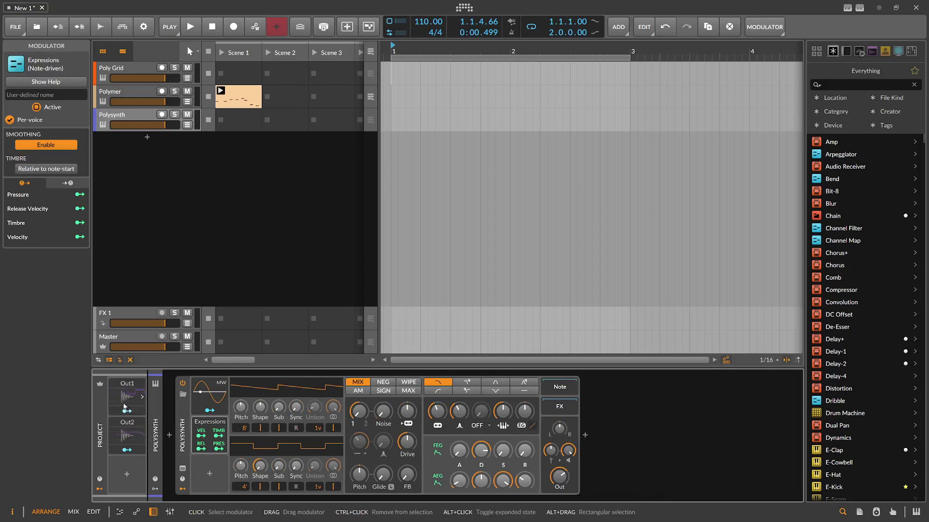
pyautogui.click(125, 451)
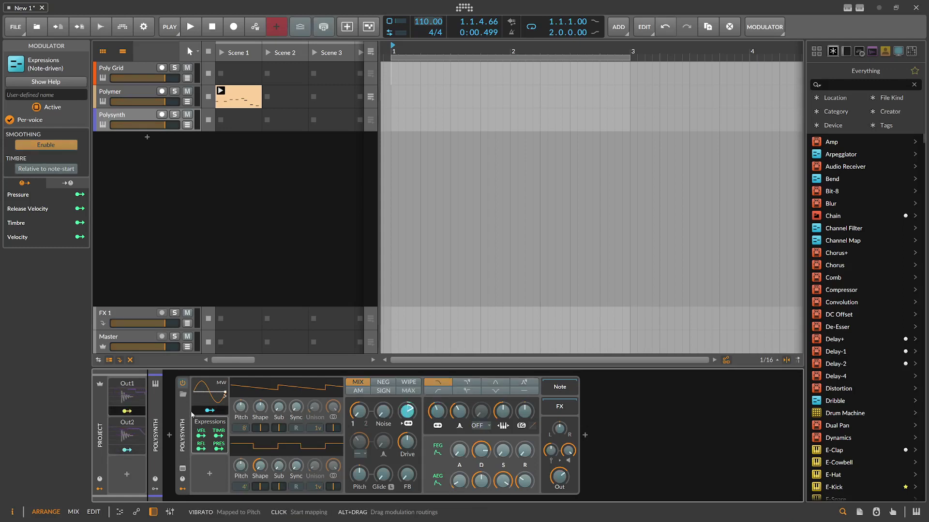
pyautogui.press('Escape')
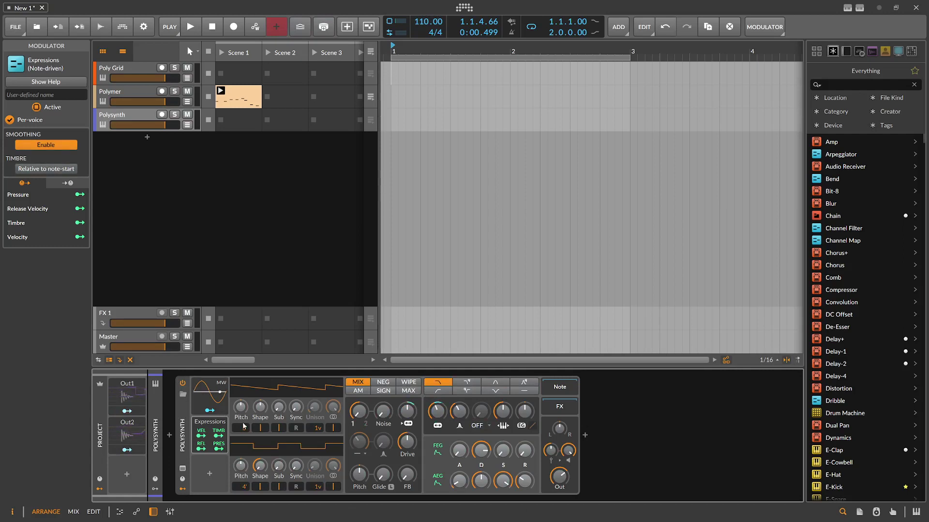
# Open the Poly Grid patch editor, toggle the Modulator Out mapping, and show the Out1–Out3 FX Layer
pyautogui.click(138, 74)
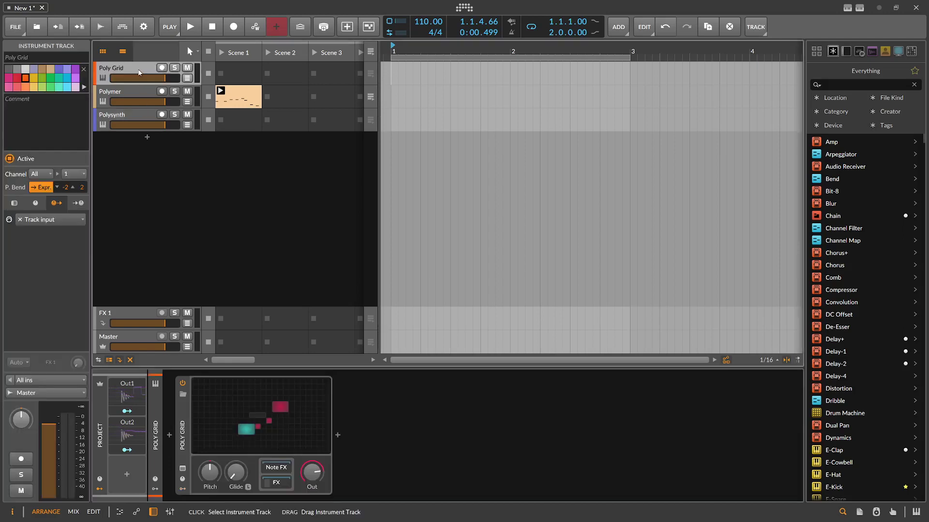
pyautogui.click(278, 422)
pyautogui.click(397, 296)
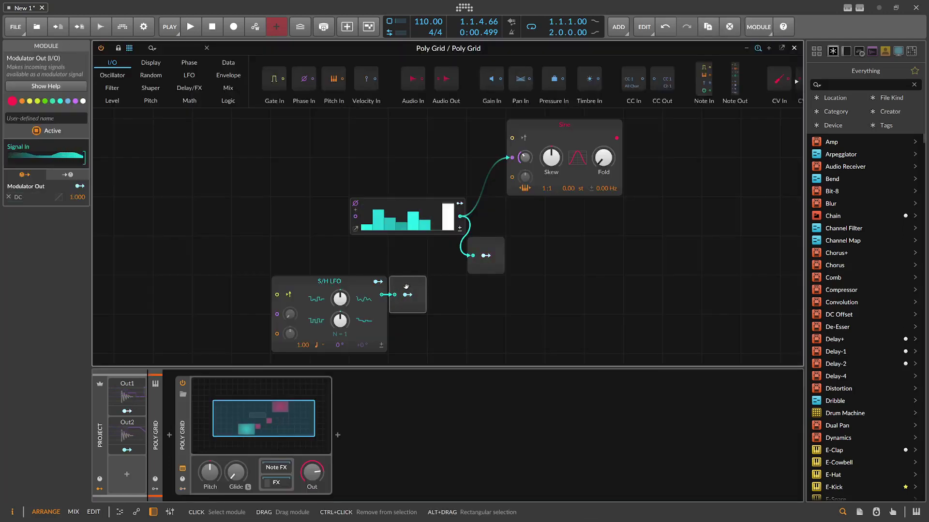
pyautogui.click(407, 295)
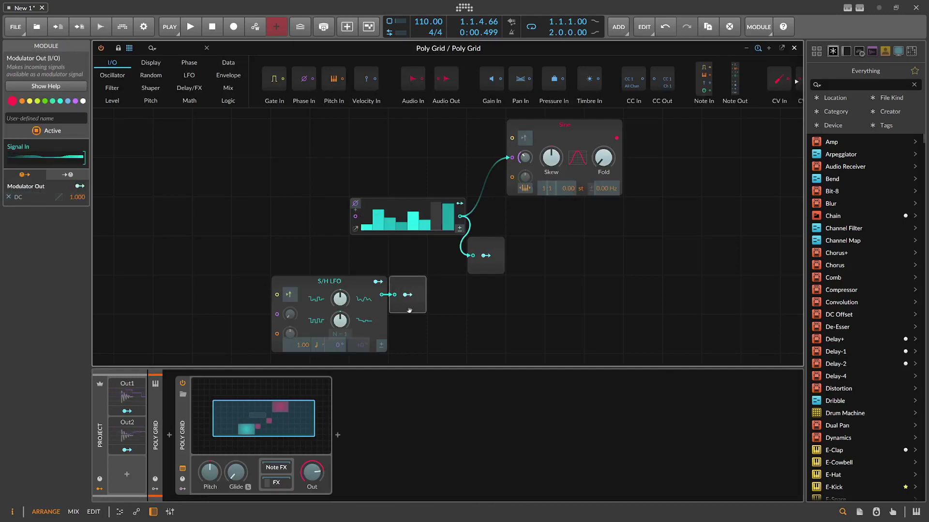
pyautogui.click(408, 296)
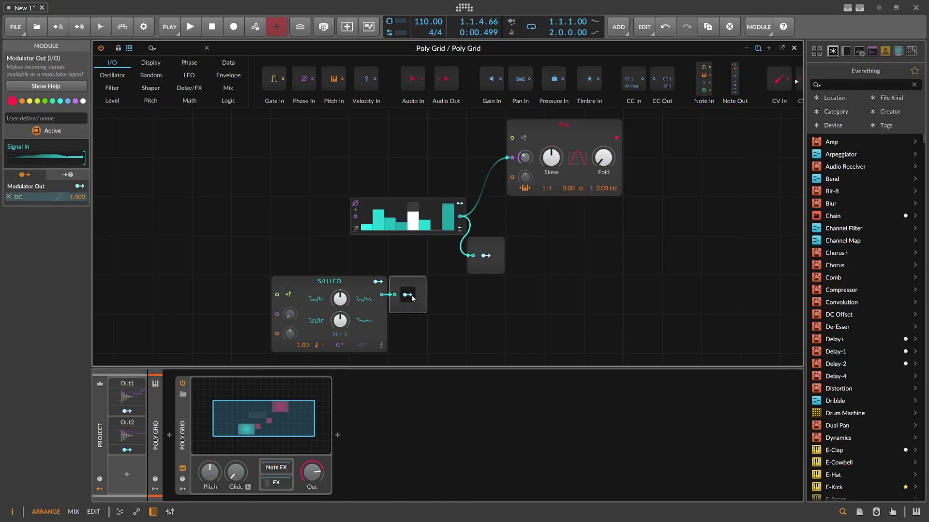
pyautogui.click(413, 303)
pyautogui.click(410, 302)
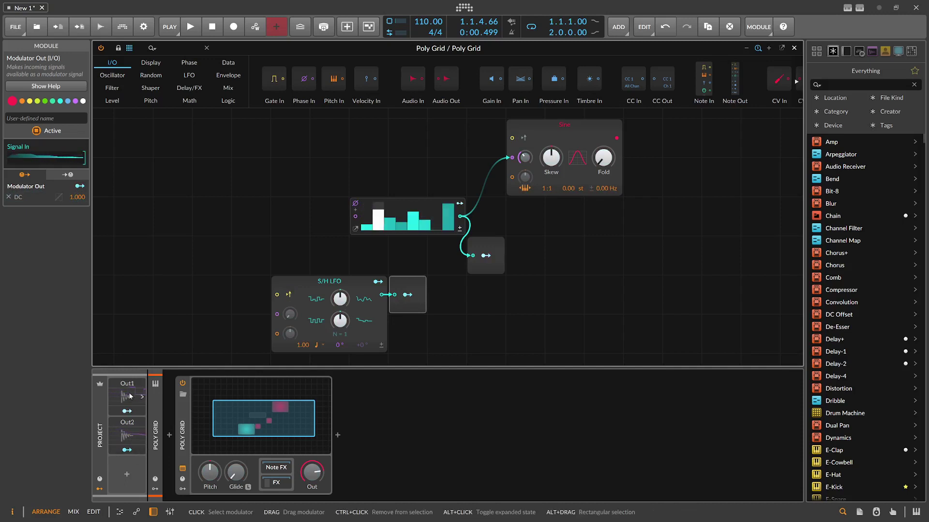
pyautogui.moveTo(130, 397); pyautogui.dragTo(337, 435)
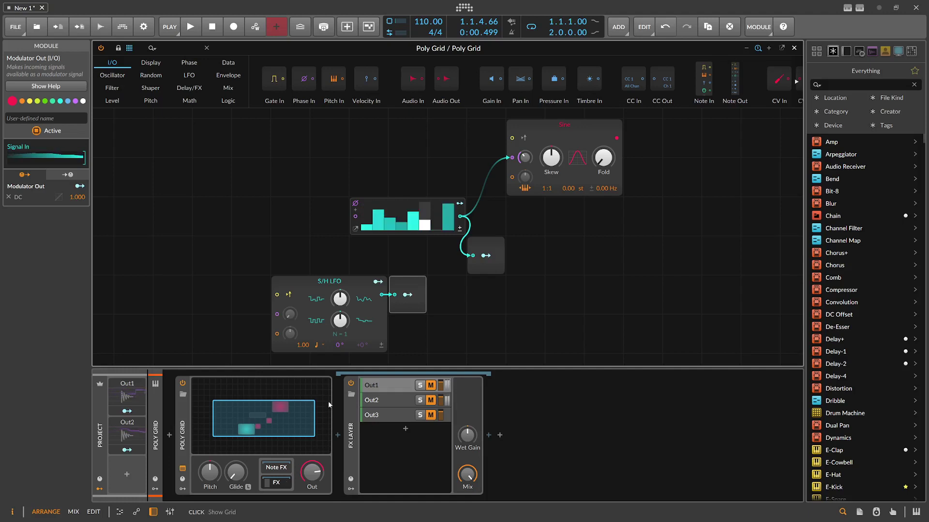
# Check the Out2 and Out3 DC Offset chains, then hide the FX Layer and close the grid editor
pyautogui.moveTo(287, 426); pyautogui.dragTo(287, 426)
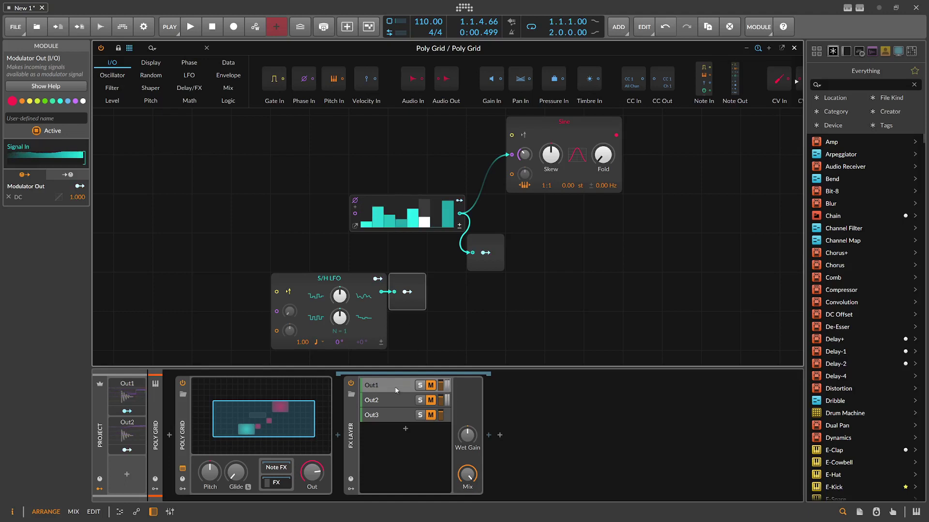
pyautogui.click(394, 405)
pyautogui.click(393, 415)
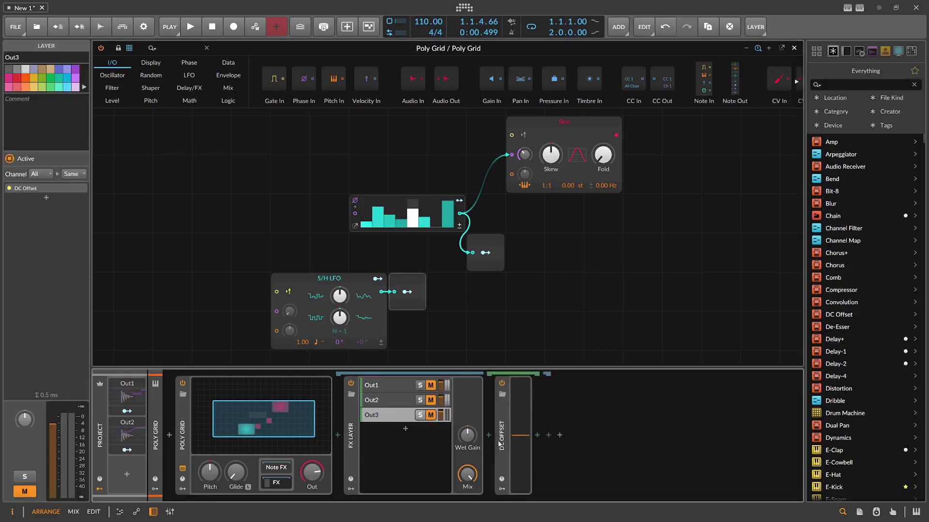
pyautogui.click(399, 400)
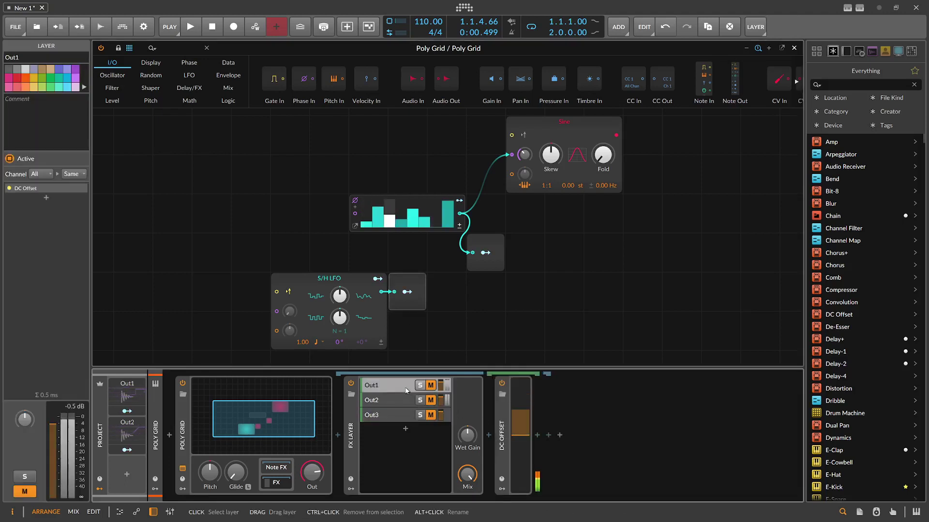
pyautogui.click(396, 413)
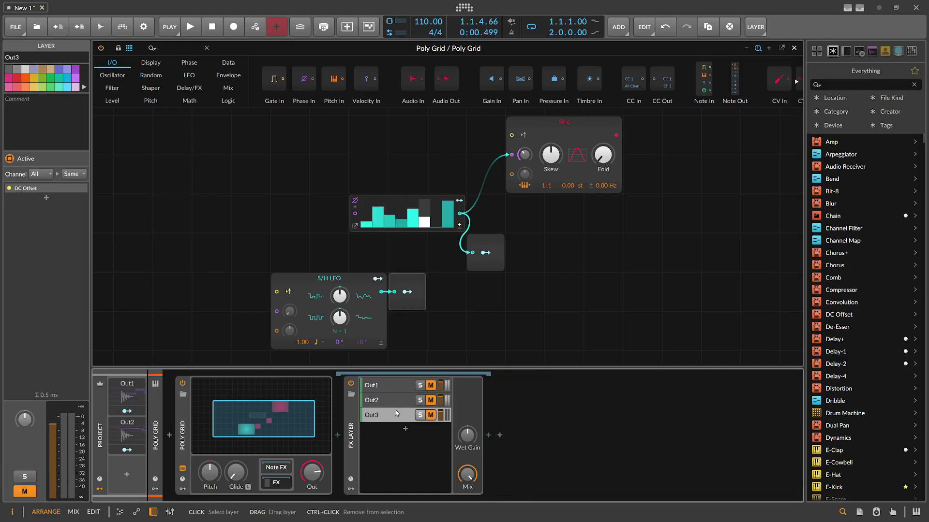
pyautogui.click(281, 483)
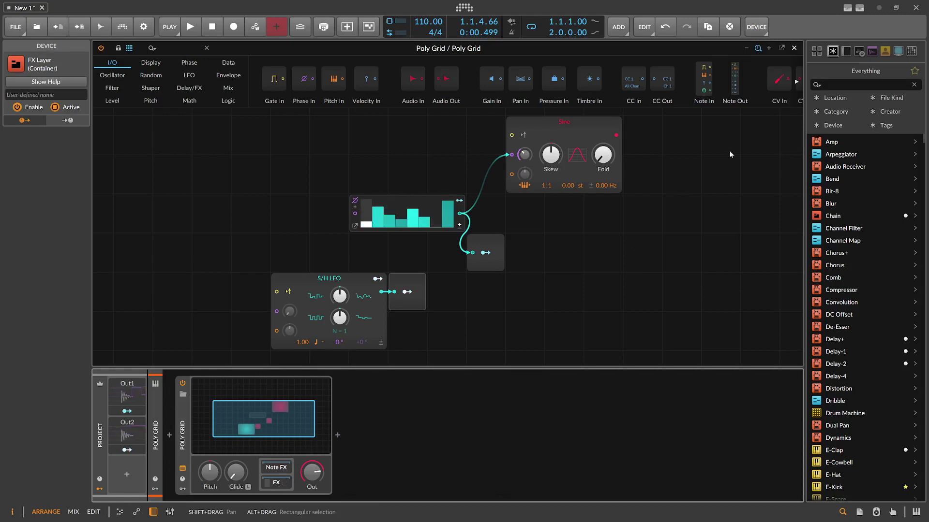
pyautogui.click(794, 49)
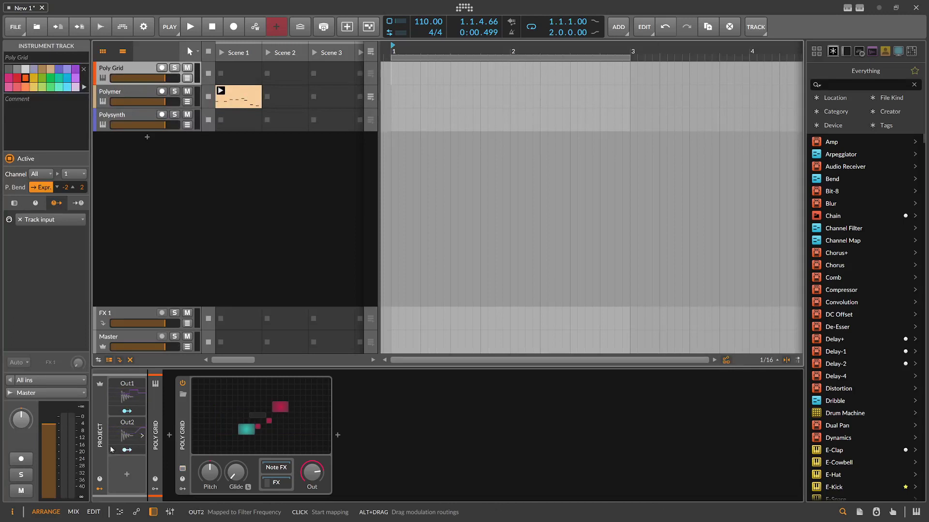
# Give the Poly Grid's FX Layer the user-defined name 'Signal Out' in the Inspector
pyautogui.click(147, 92)
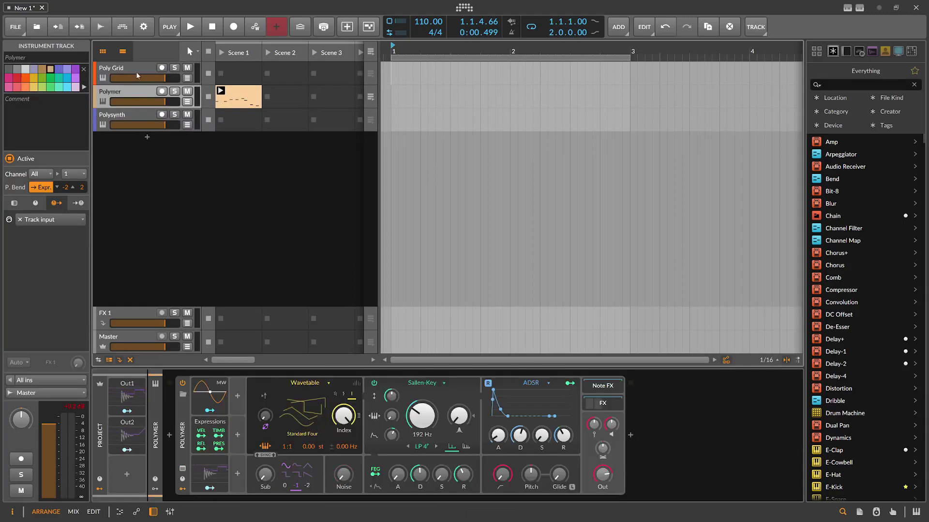
pyautogui.click(136, 71)
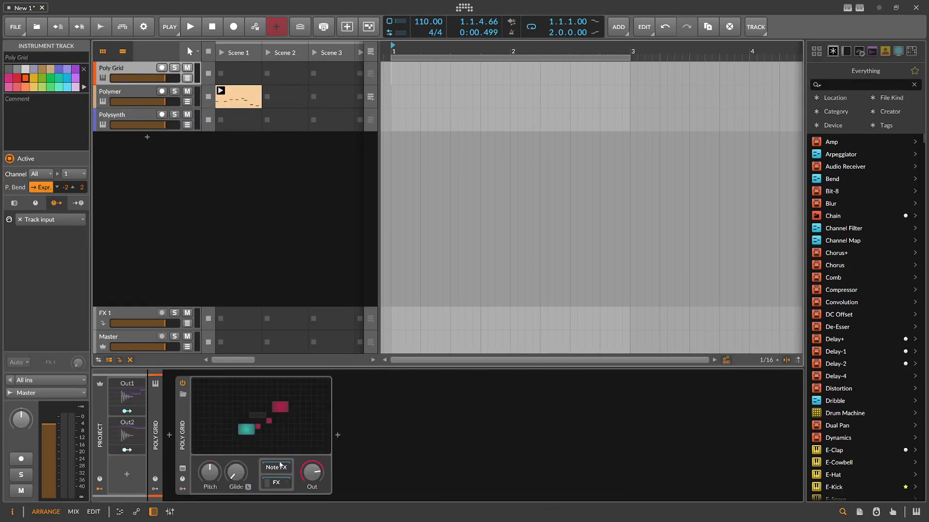
pyautogui.click(276, 482)
pyautogui.click(347, 418)
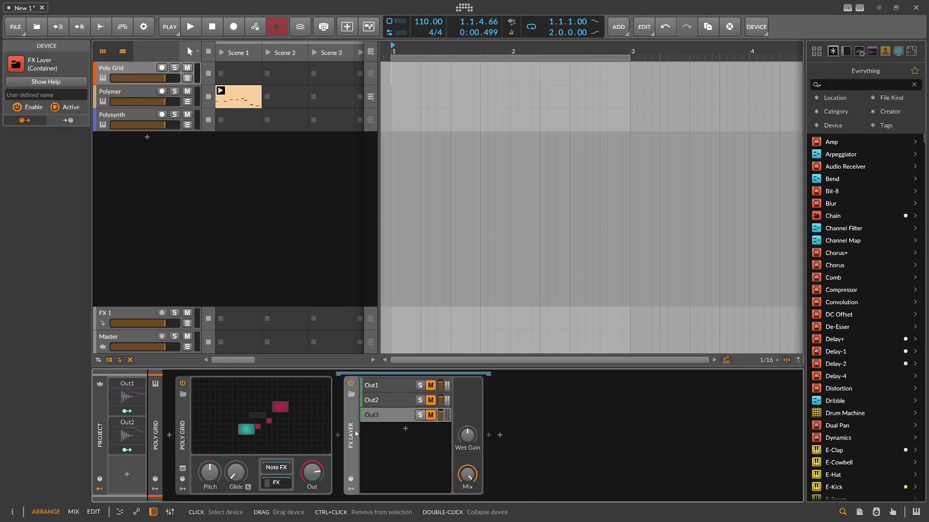
pyautogui.click(40, 97)
pyautogui.write('Signal Out')
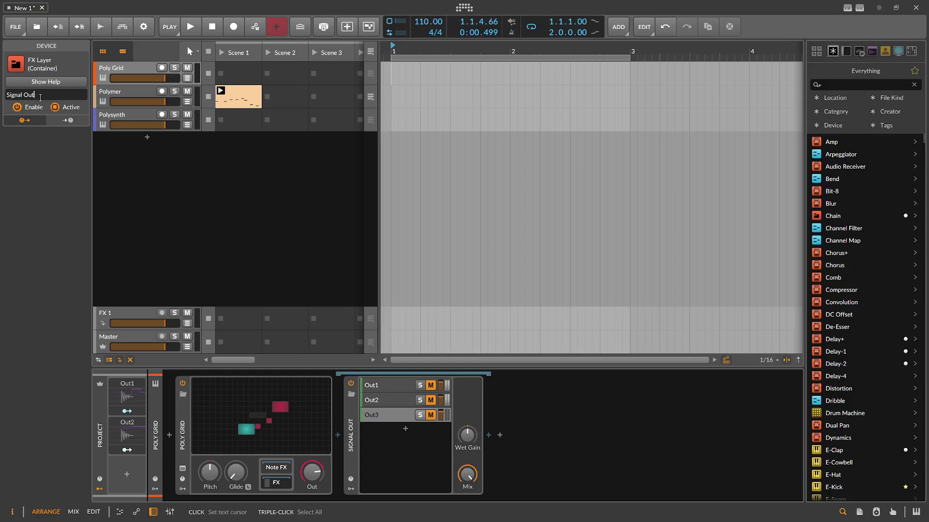
# Save the Signal Out device to the library as preset 'Signal-Out' in the Utility category
pyautogui.rightClick(350, 413)
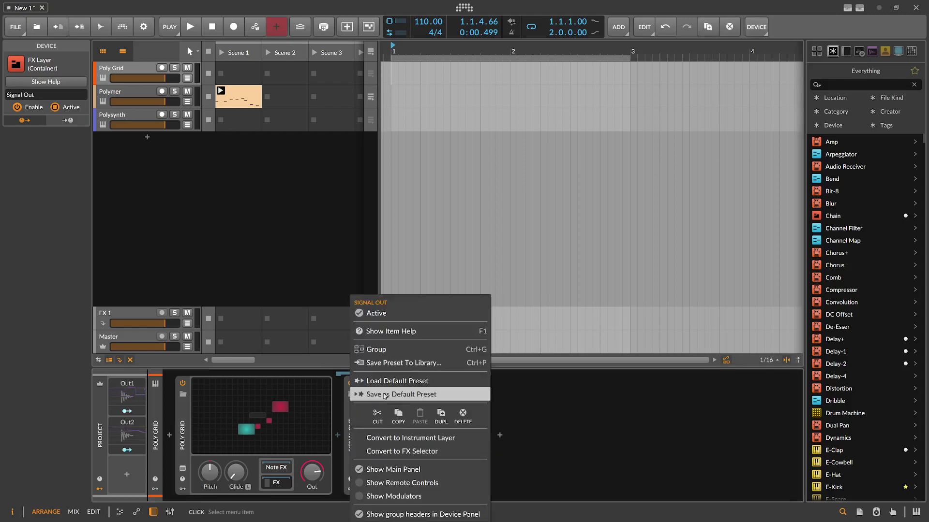
pyautogui.click(387, 363)
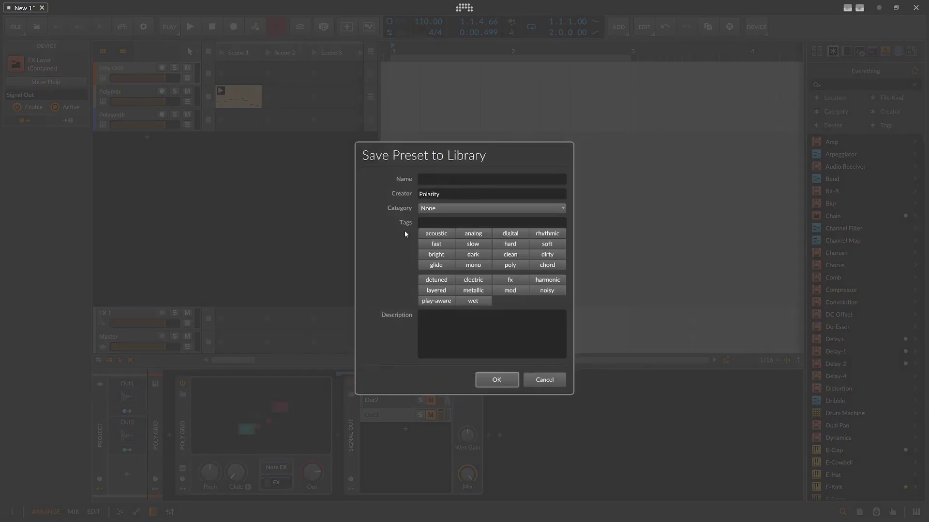
pyautogui.write('Signal-Out')
pyautogui.click(454, 208)
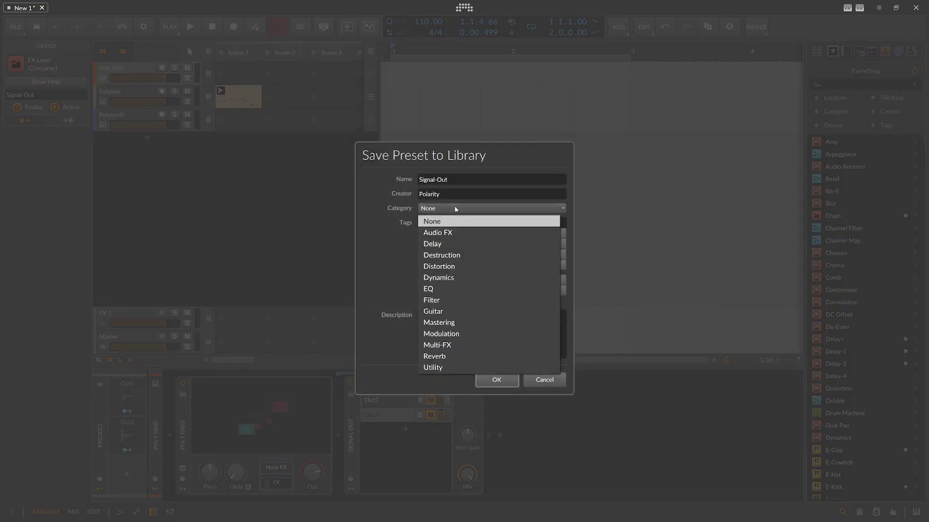
pyautogui.click(450, 367)
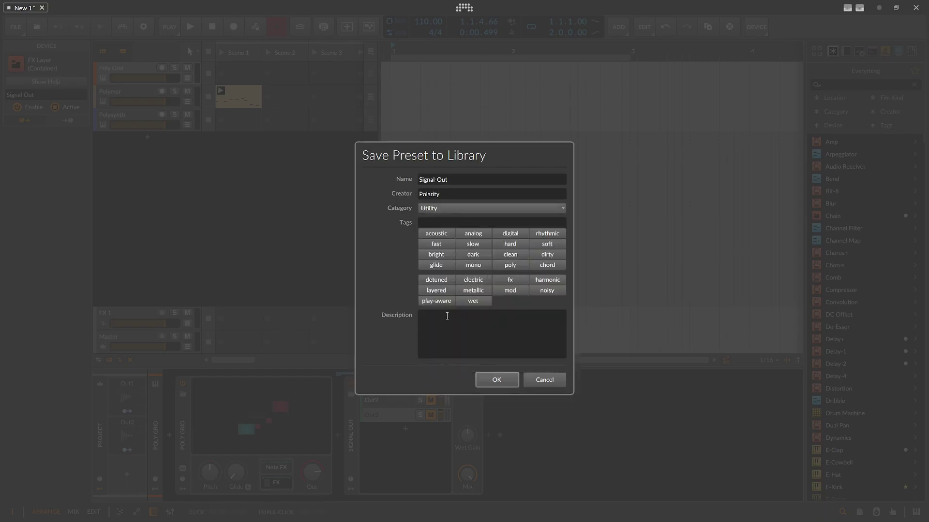
pyautogui.click(497, 380)
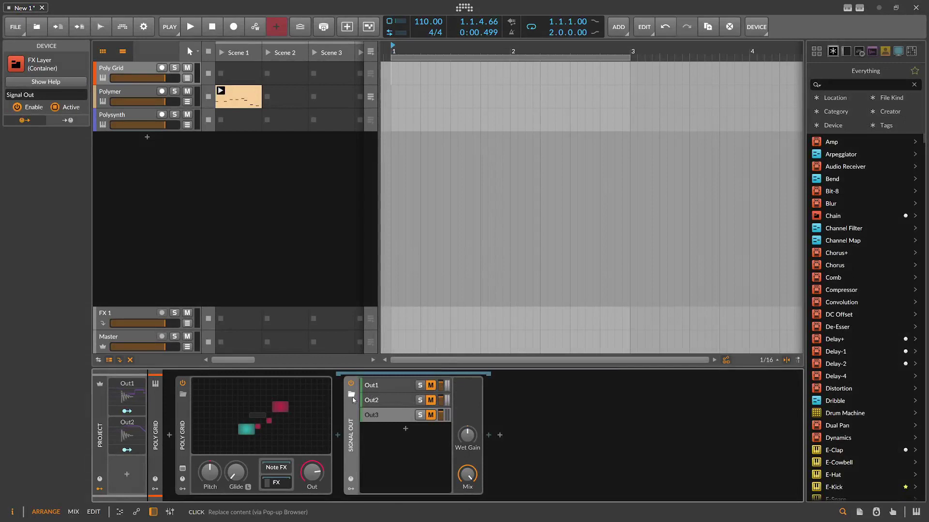
# Select the Polysynth track header to bring its synth into the device panel
pyautogui.click(138, 117)
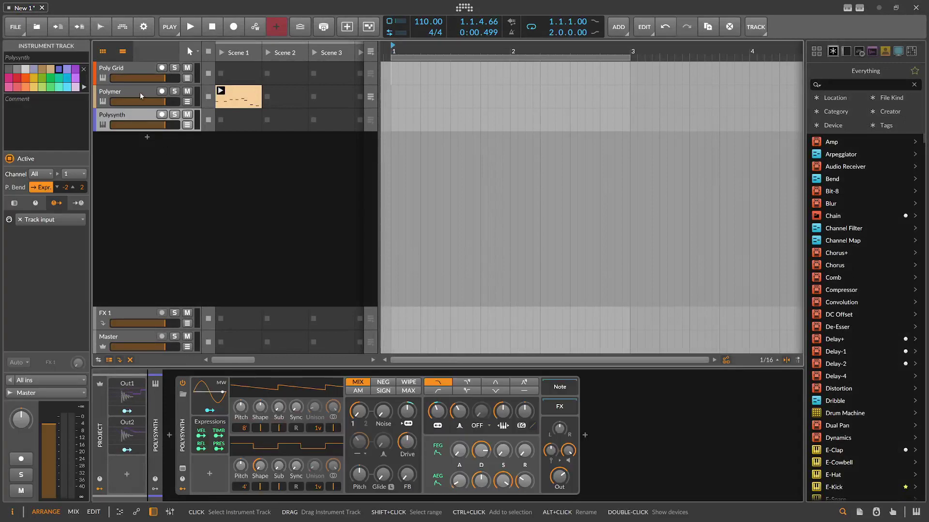